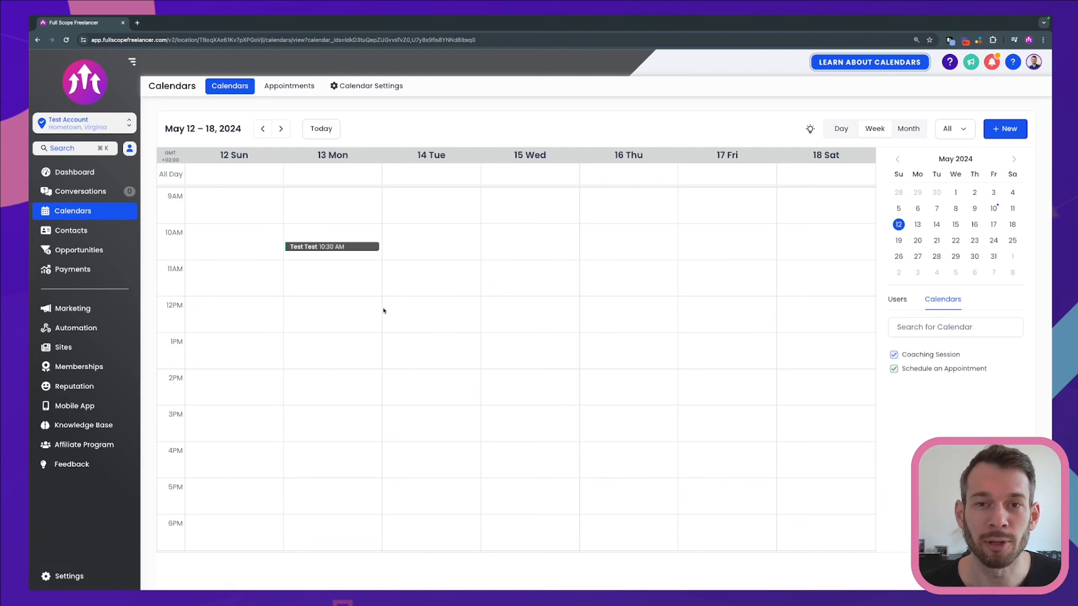
# Start a new Simple Calendar in the calendar settings and name it "Test Calendar".
pyautogui.moveTo(358, 250)
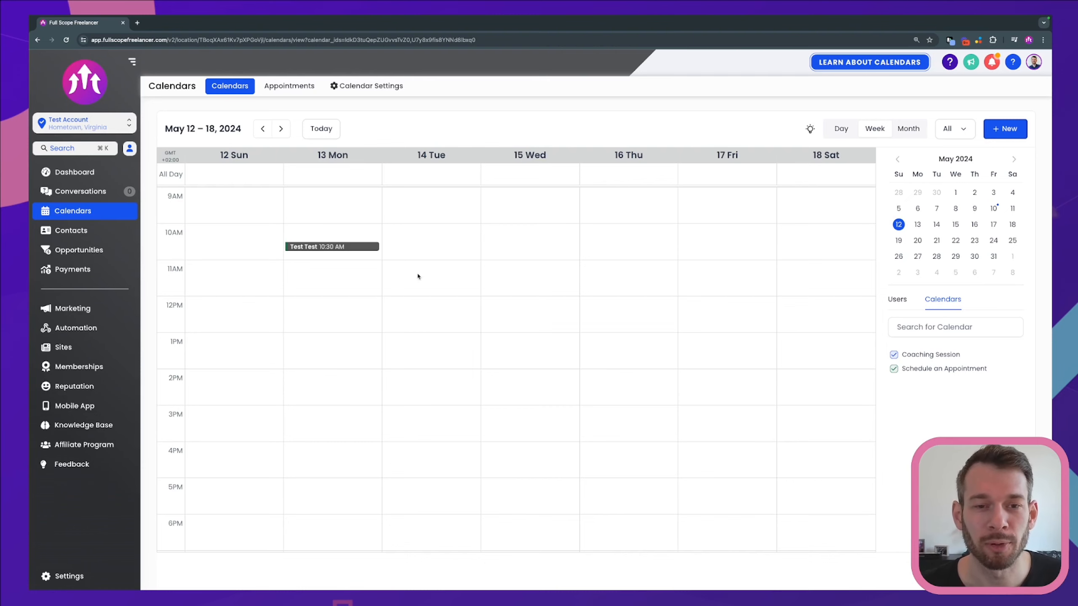
pyautogui.click(365, 87)
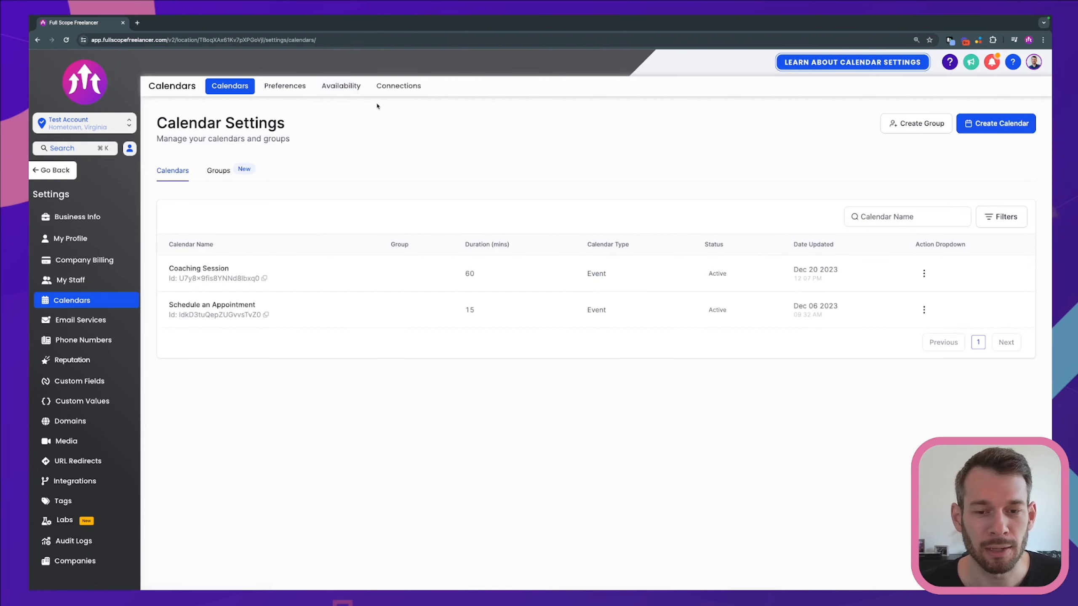
pyautogui.click(980, 129)
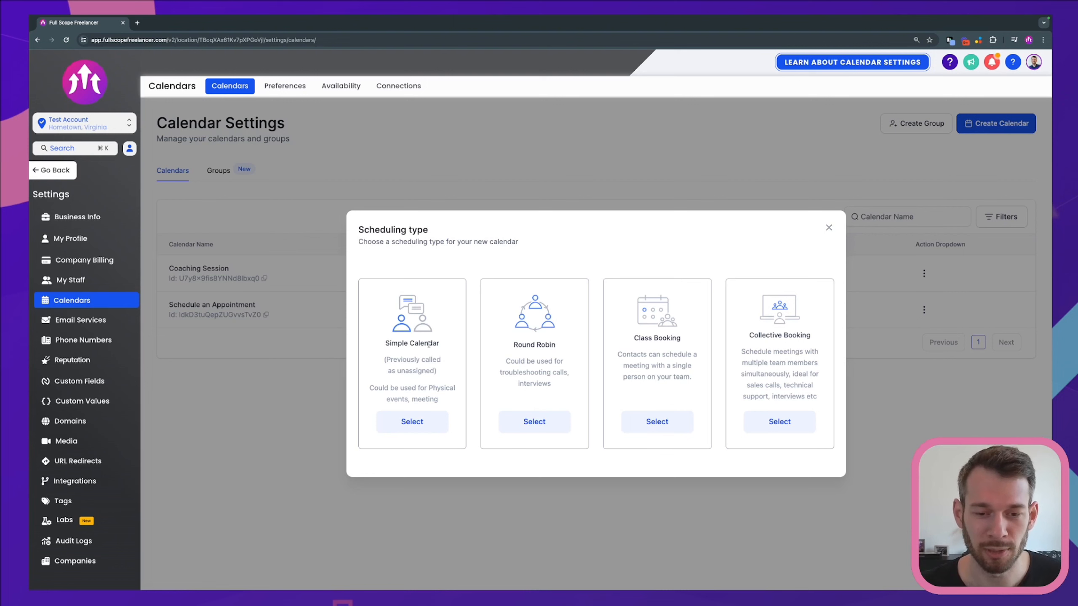
pyautogui.click(411, 422)
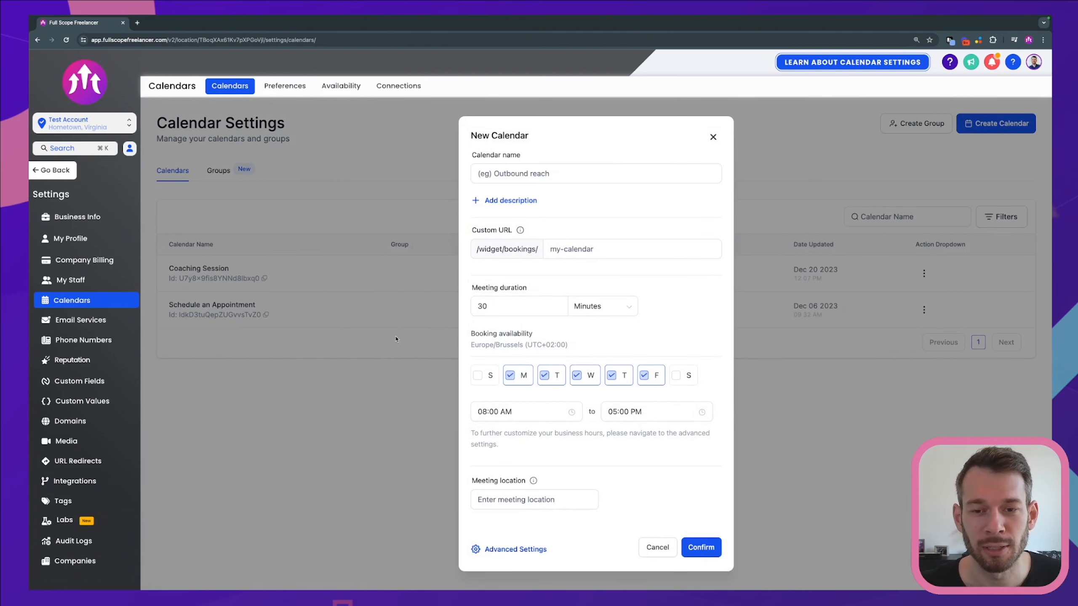
pyautogui.click(522, 174)
pyautogui.write('Test Calendar')
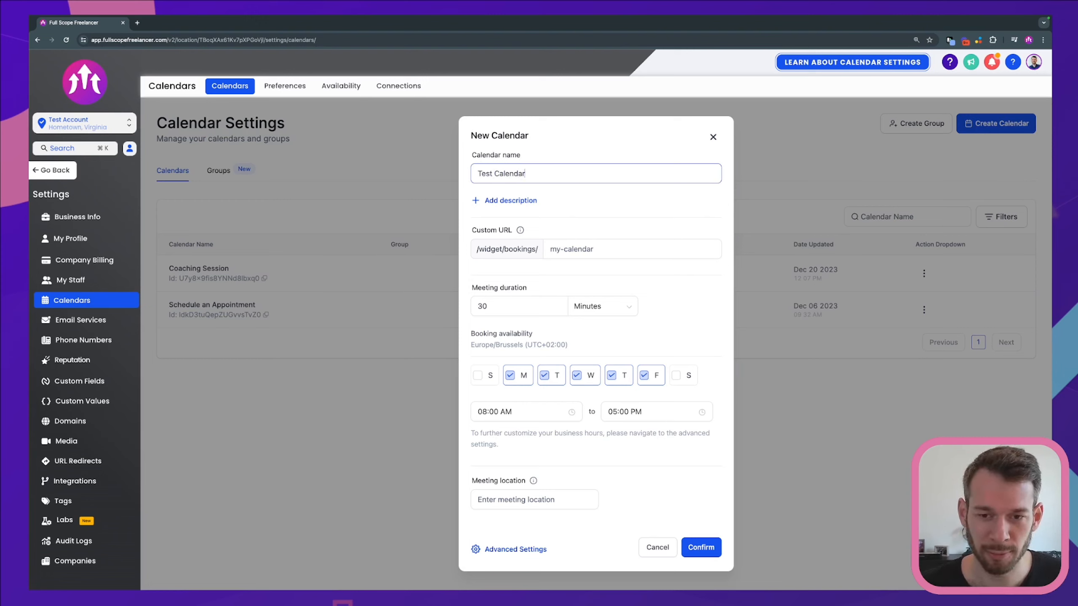
# Add the description "This is the description" and set the calendar's custom URL ending to "testing101010".
pyautogui.click(508, 200)
pyautogui.write('This ')
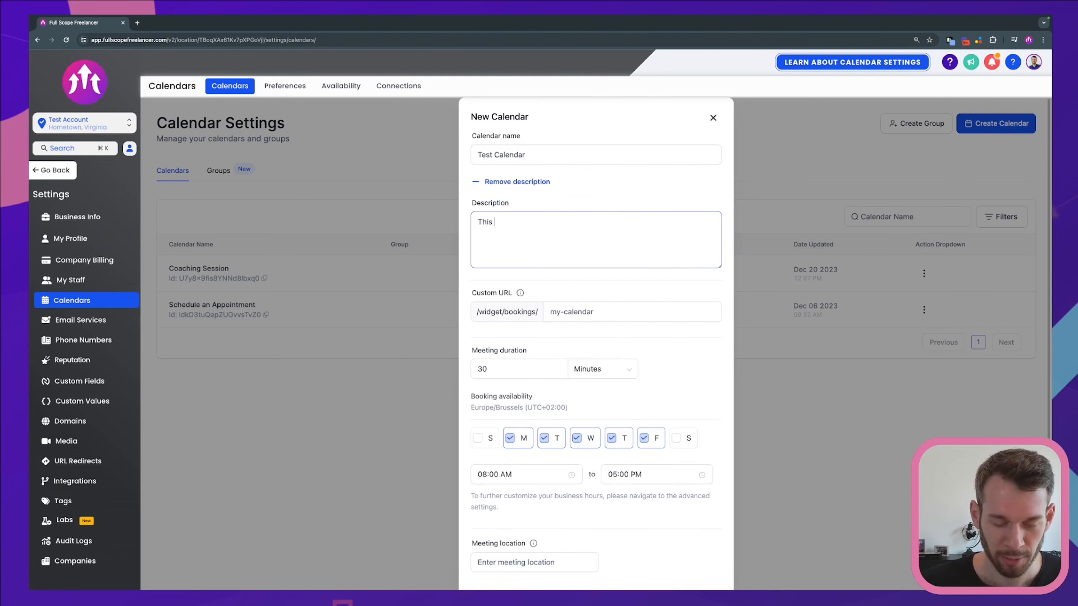
pyautogui.write('is the description')
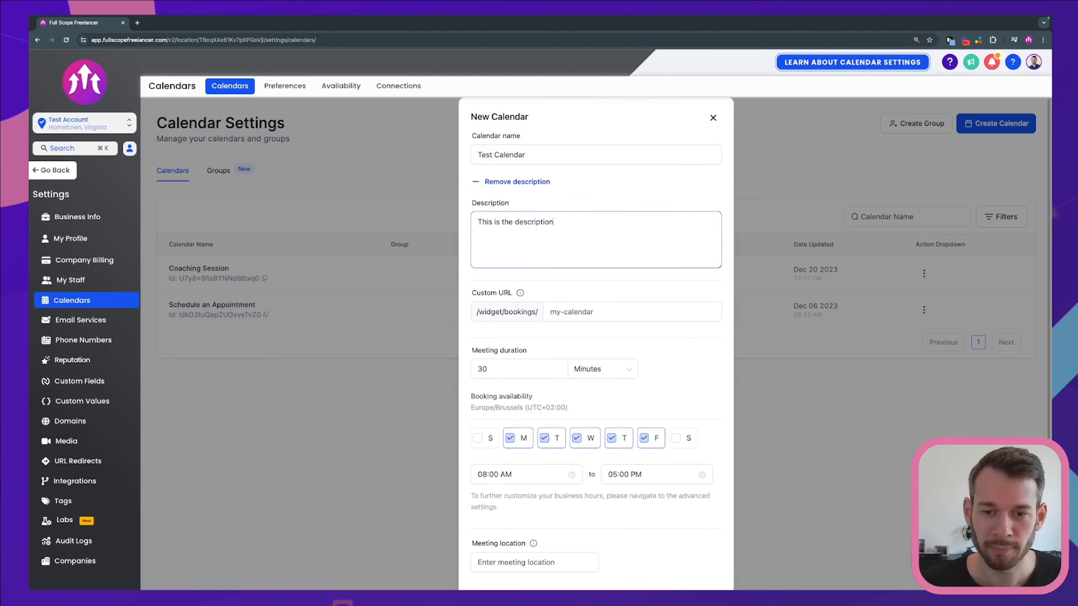
pyautogui.moveTo(521, 293)
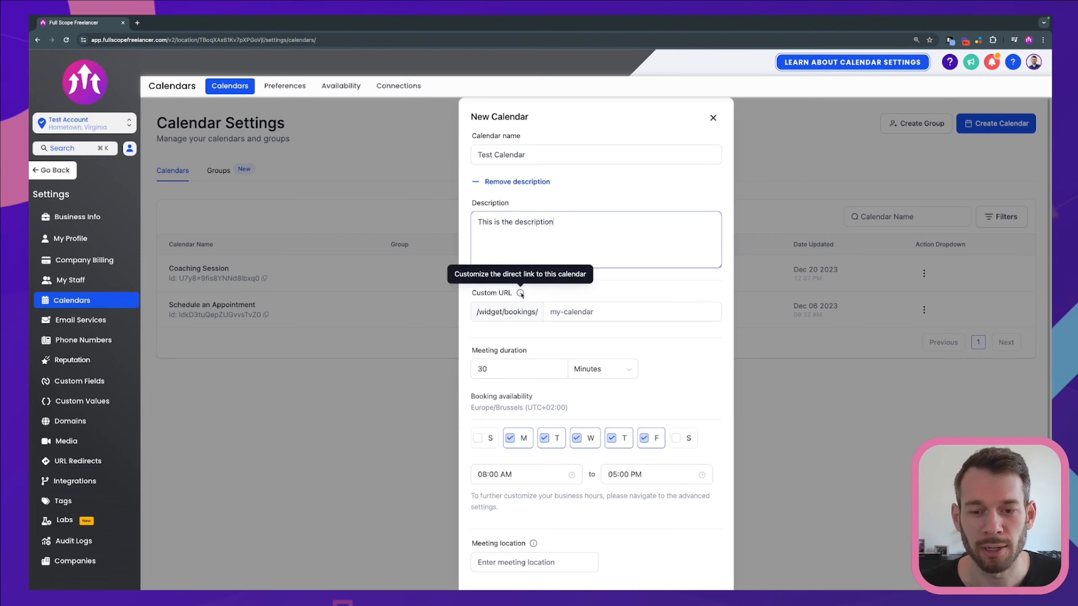
pyautogui.click(563, 314)
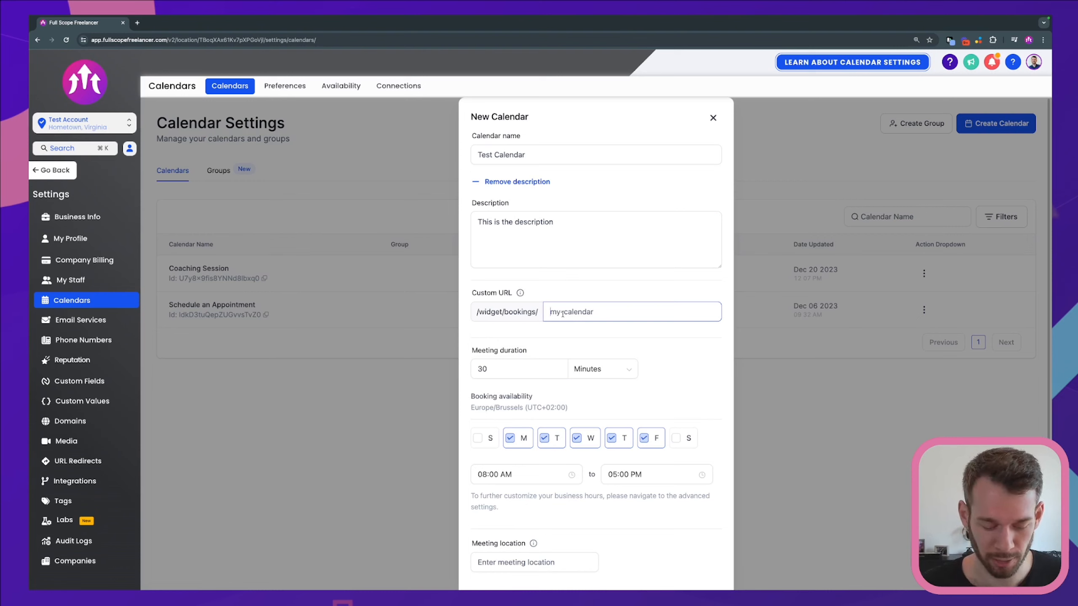
pyautogui.write('testing101010')
pyautogui.click(578, 293)
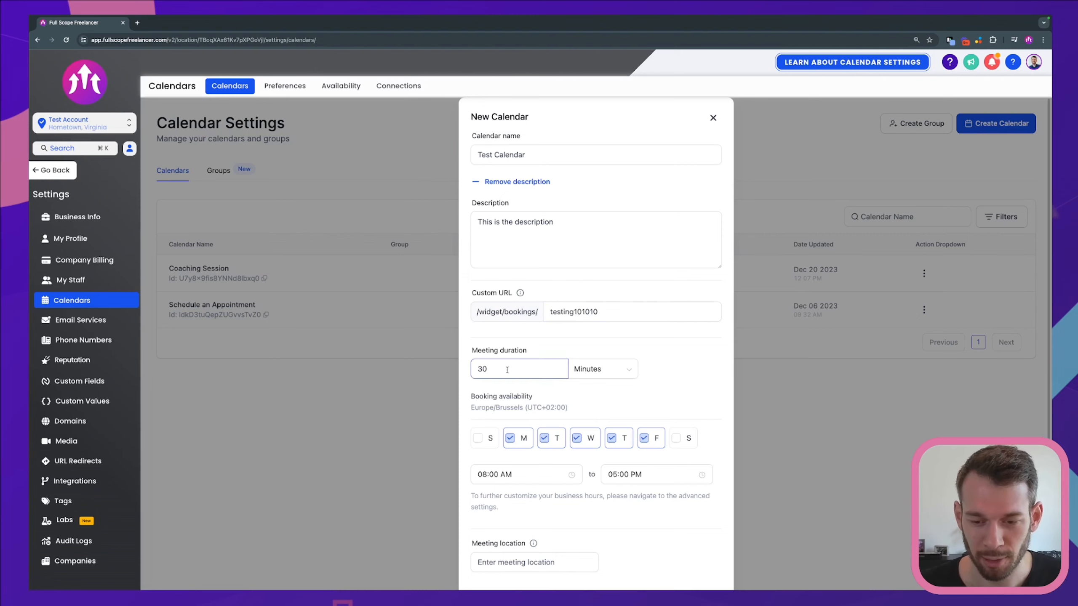
# Limit booking availability to Tuesday and Thursday by removing Monday, Wednesday and Friday, with a start time of 10:00 AM.
pyautogui.click(625, 414)
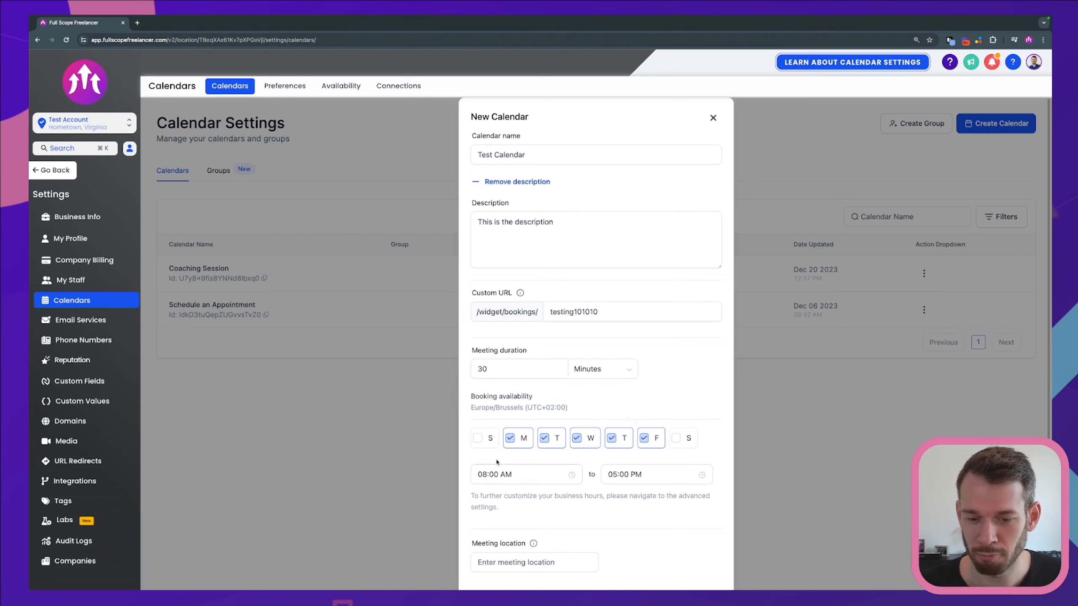
pyautogui.click(510, 438)
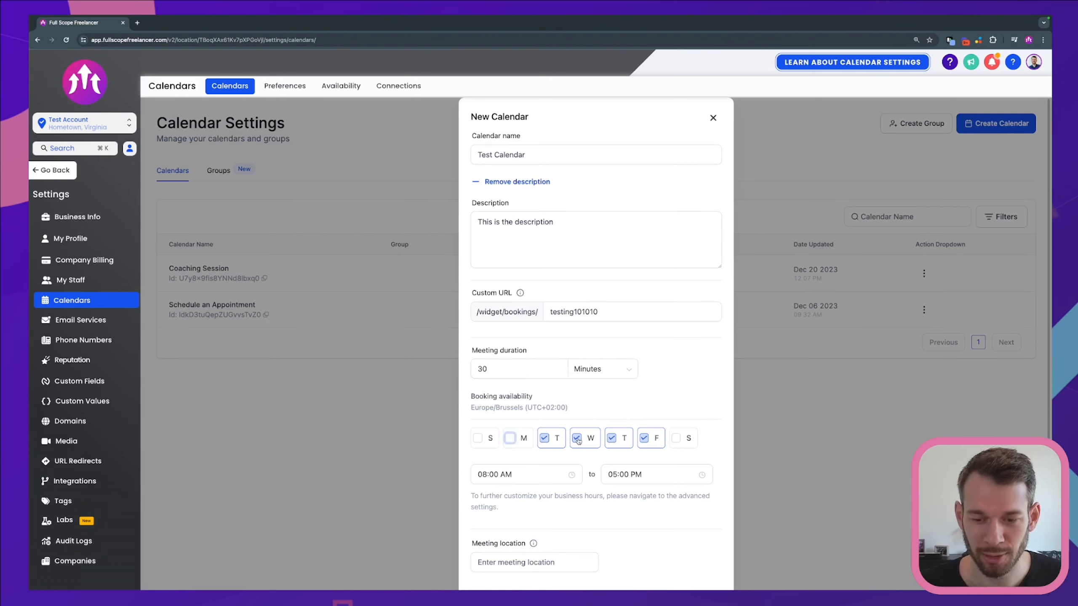
pyautogui.click(577, 439)
pyautogui.click(644, 438)
pyautogui.click(487, 474)
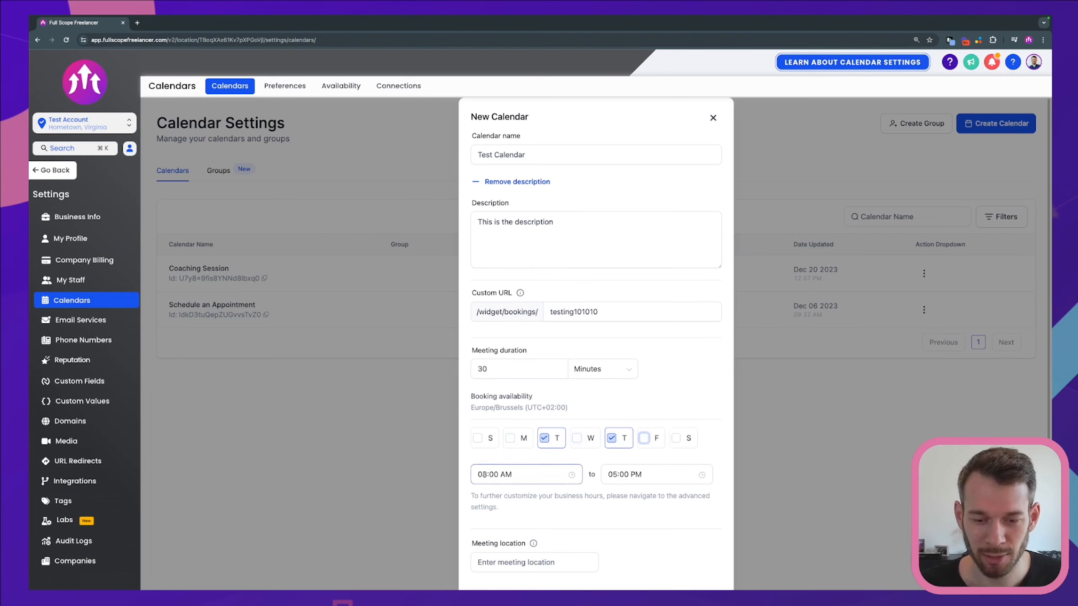
pyautogui.click(485, 382)
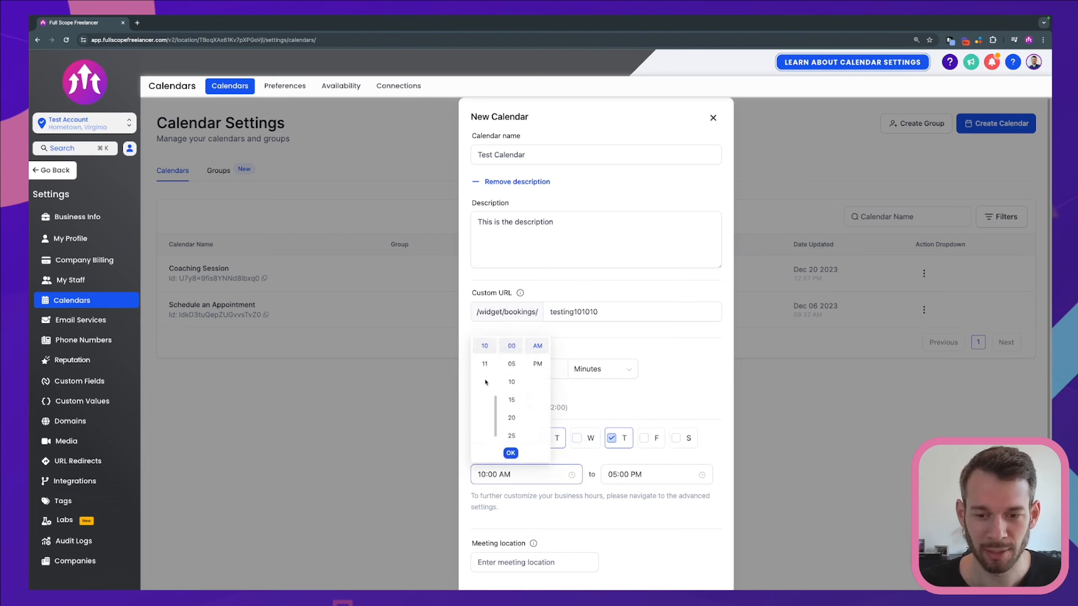
pyautogui.click(511, 453)
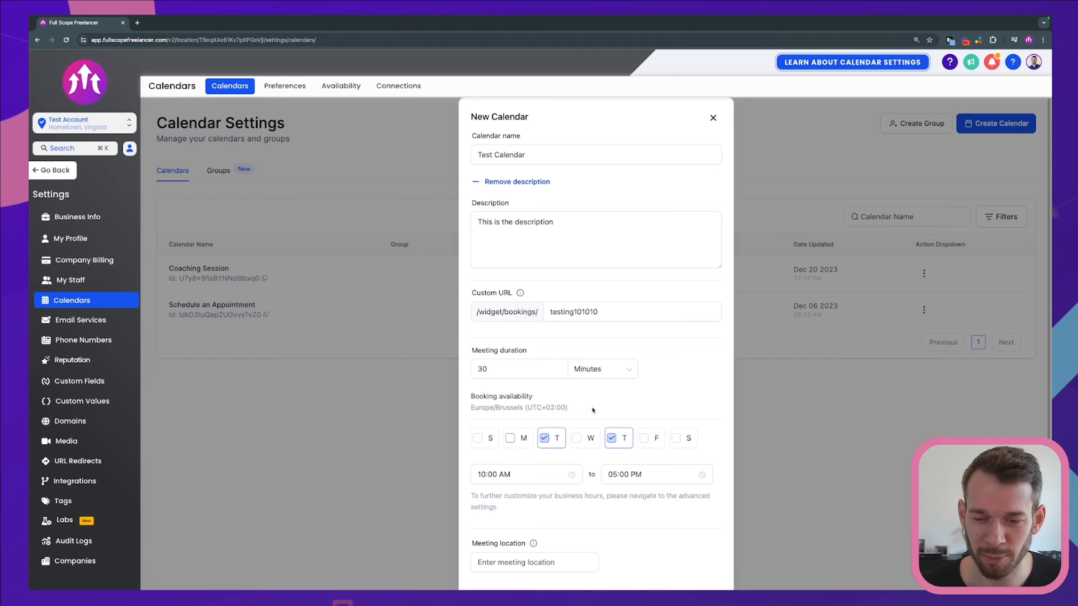
# Enter "Location" as the meeting location and continue to the new calendar's advanced settings.
pyautogui.scroll(-1, 684, 384)
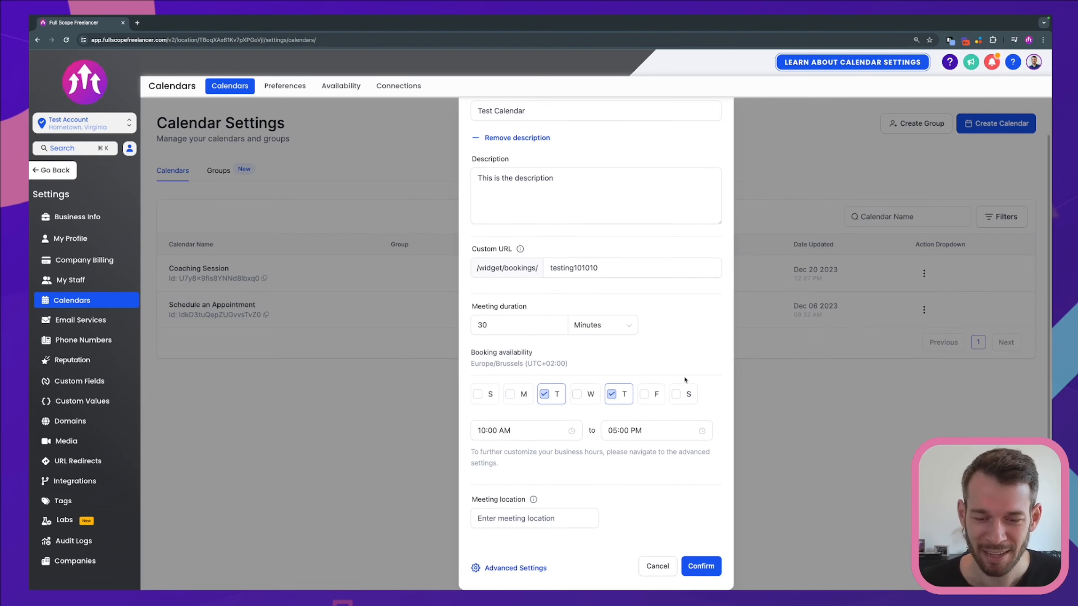
pyautogui.click(518, 527)
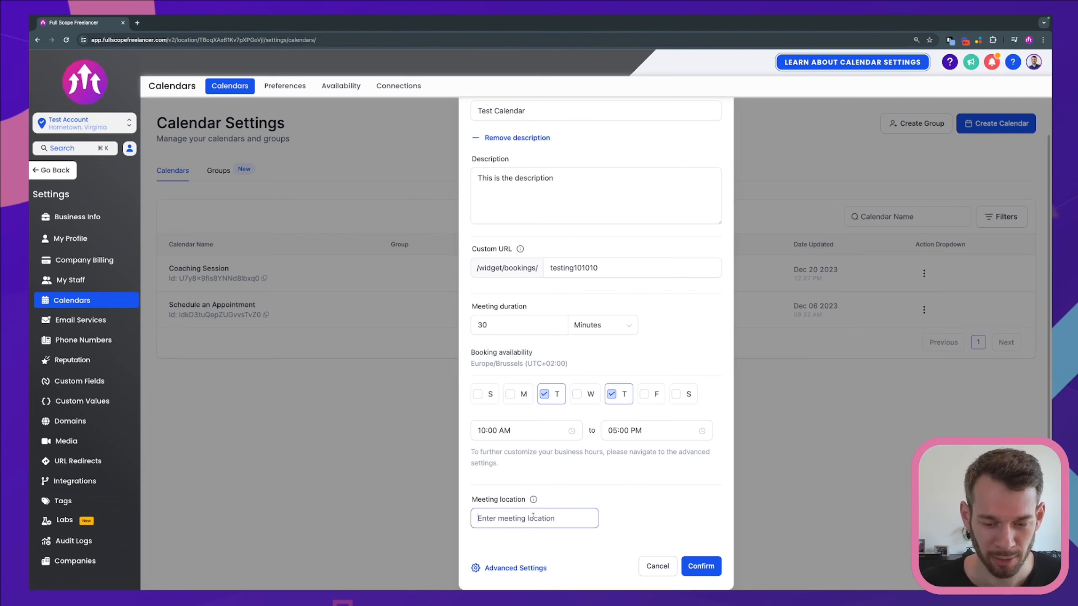
pyautogui.write('Location')
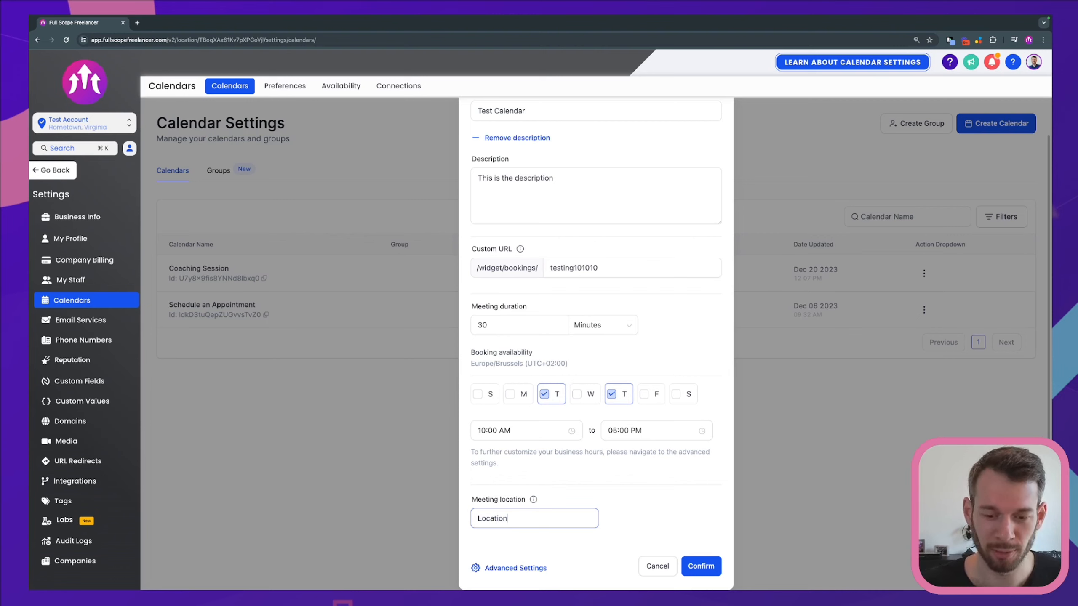
pyautogui.click(643, 508)
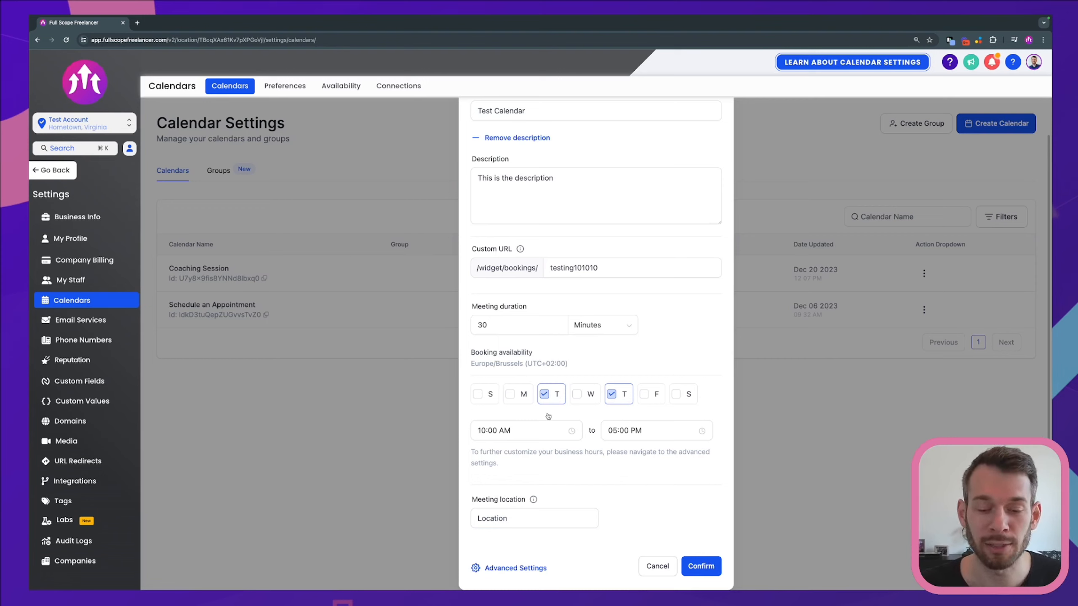
pyautogui.click(510, 568)
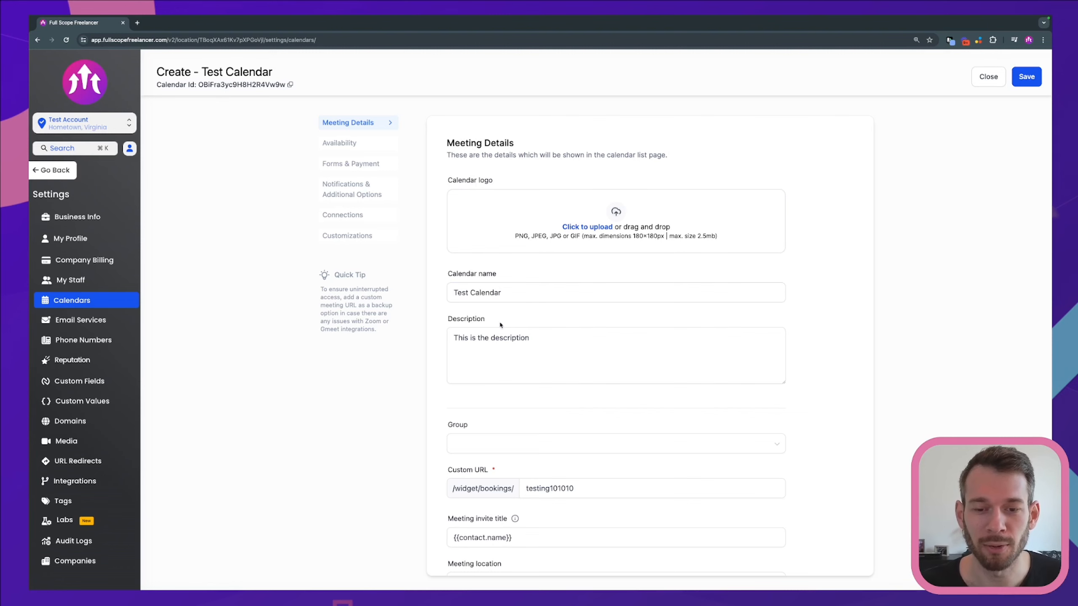
# Set the meeting invite title to "Meeting - Your Business Name + {{contact.name}}".
pyautogui.scroll(-3, 556, 286)
pyautogui.scroll(-2, 559, 259)
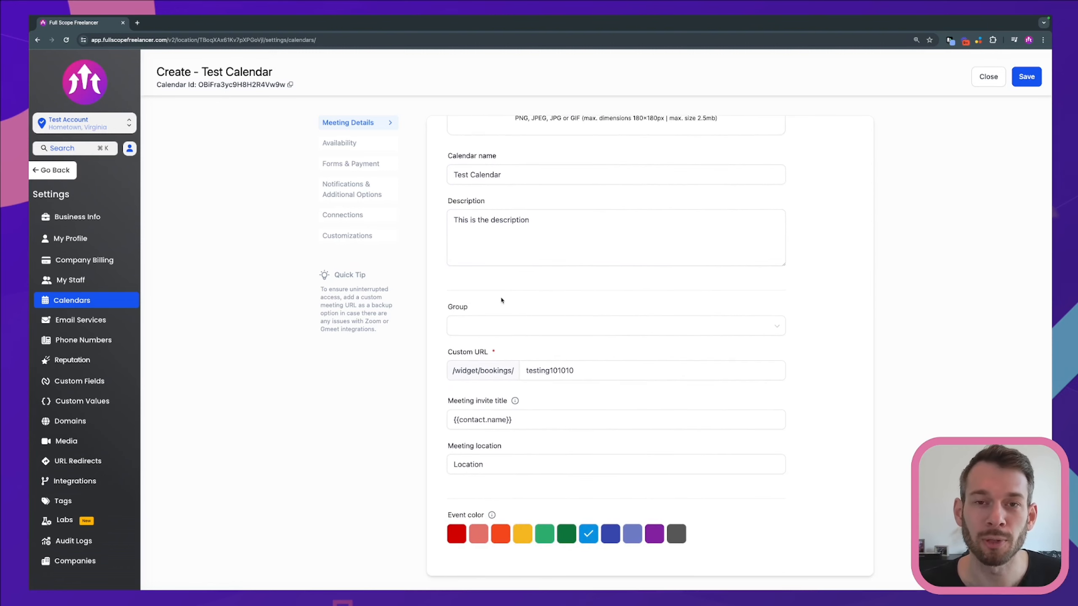
pyautogui.click(526, 327)
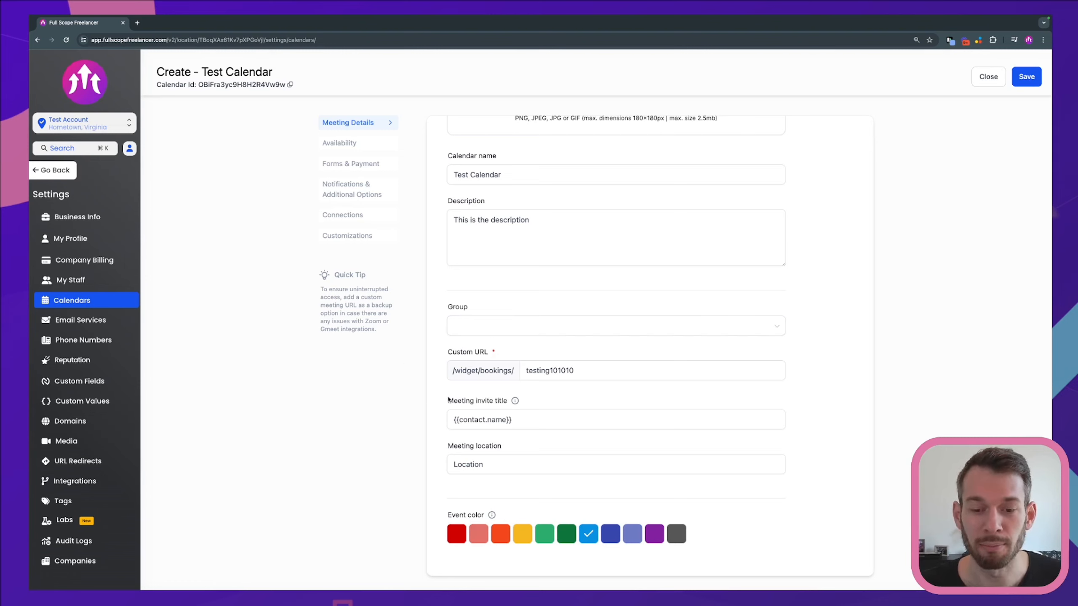
pyautogui.click(544, 419)
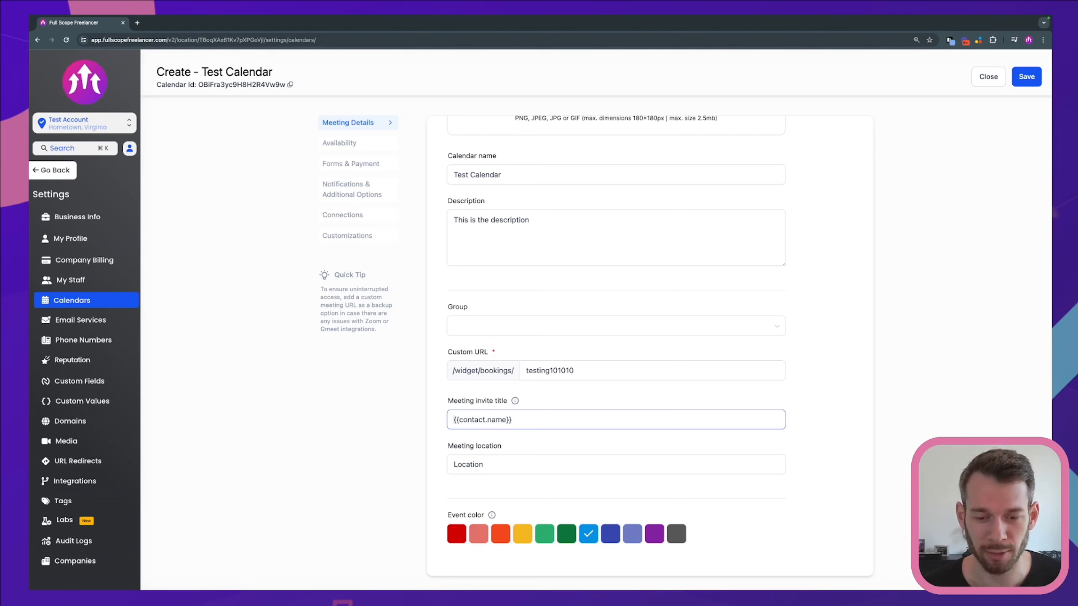
pyautogui.write('Meeting with')
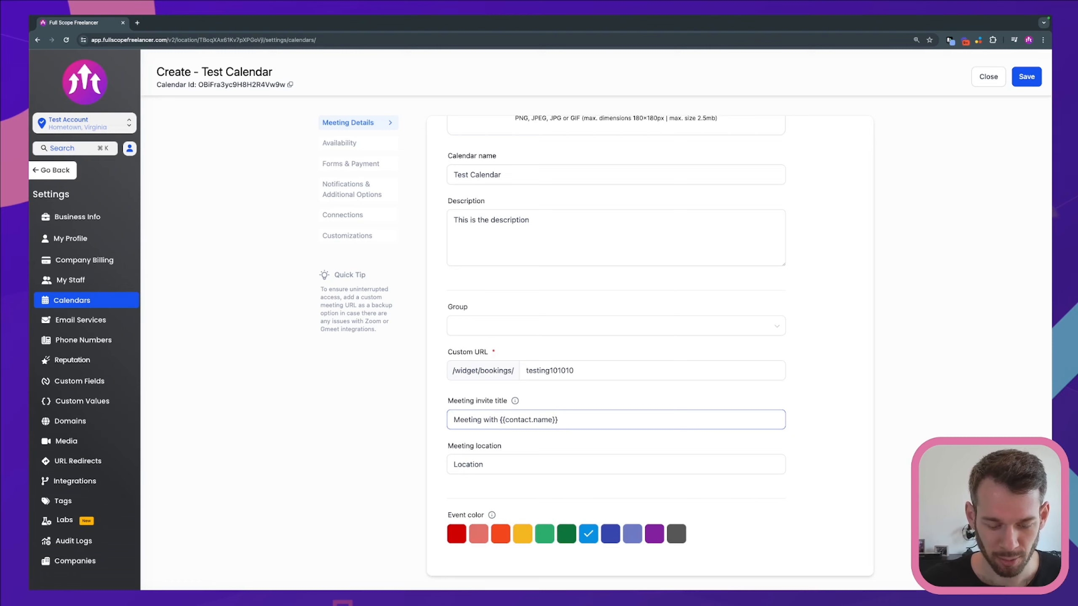
pyautogui.press('BackSpace')
pyautogui.press('BackSpace')
pyautogui.press('BackSpace')
pyautogui.press('BackSpace')
pyautogui.press('BackSpace')
pyautogui.write('- You')
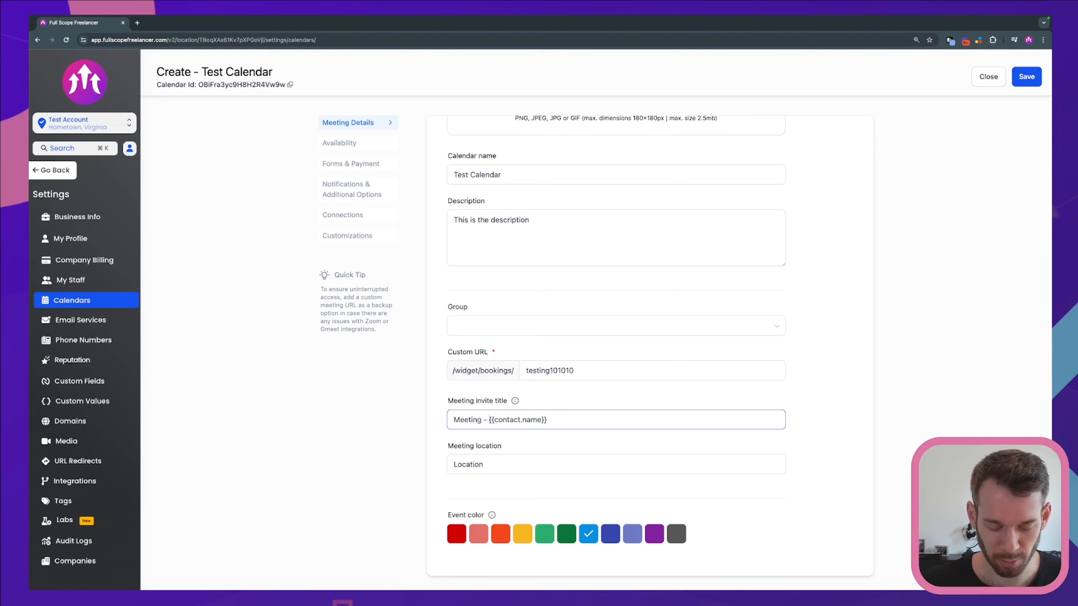
pyautogui.write('r Business Name')
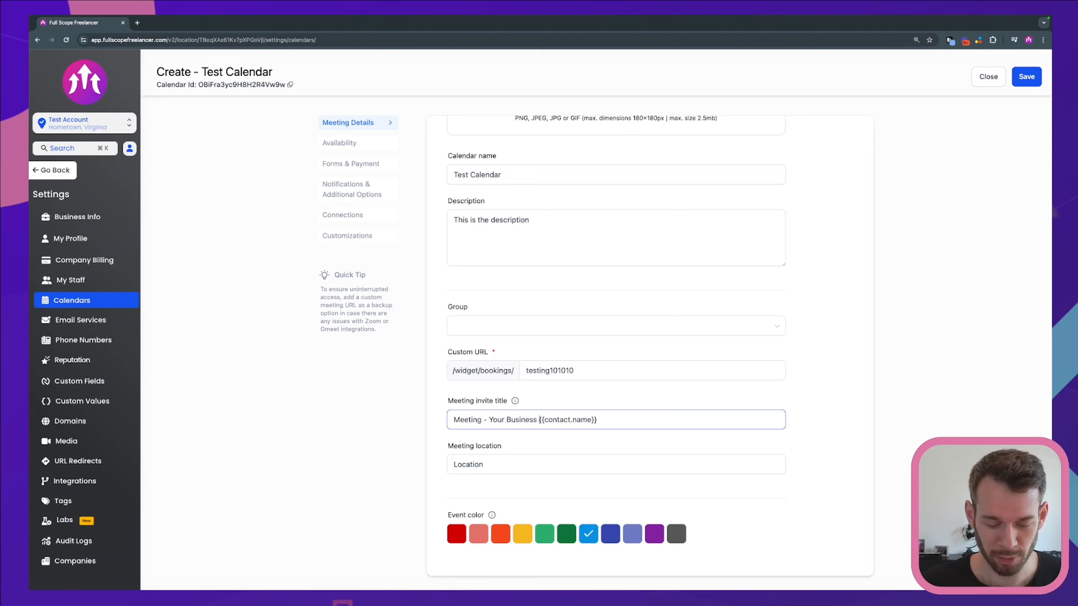
pyautogui.write(' +')
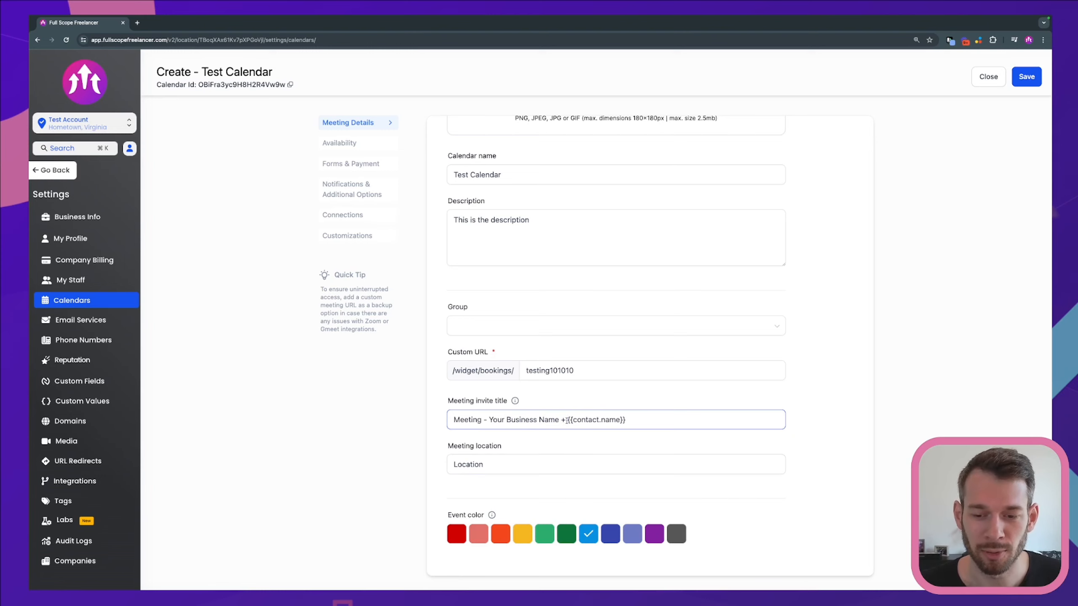
pyautogui.moveTo(568, 419); pyautogui.dragTo(637, 419)
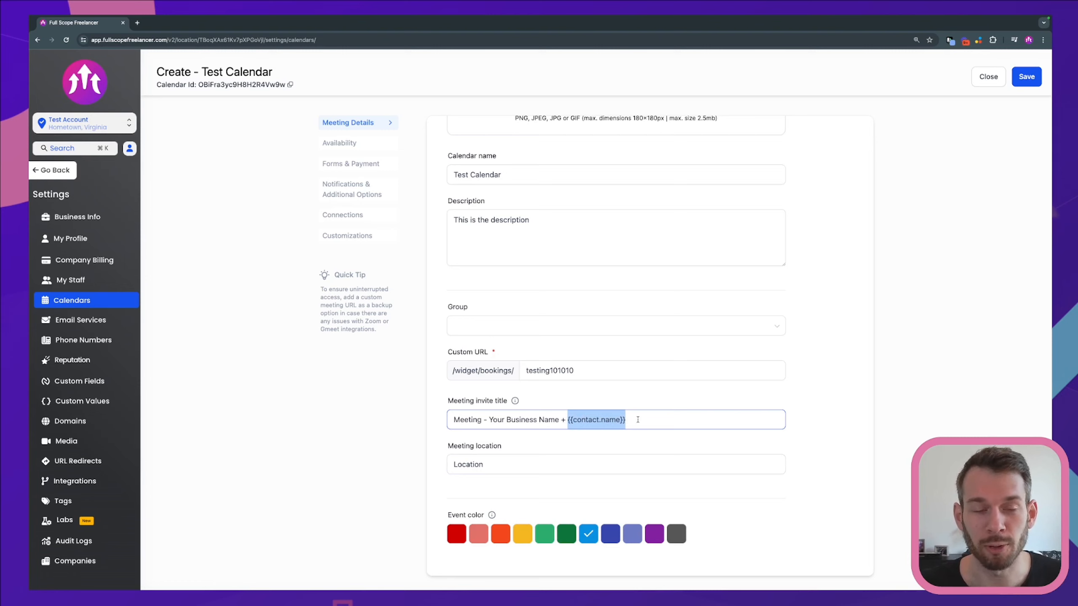
pyautogui.click(637, 420)
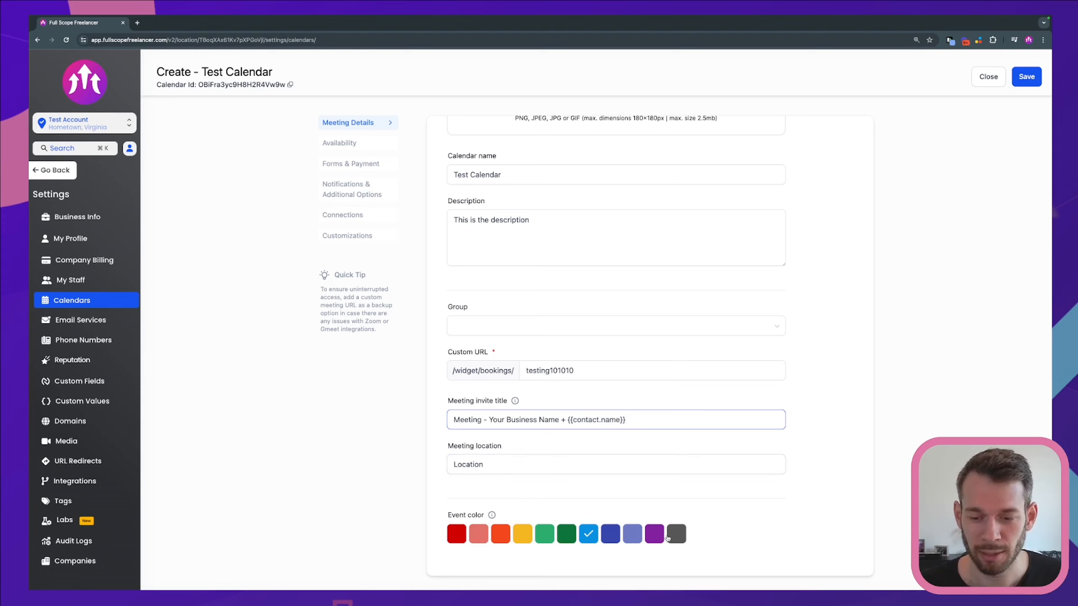
# Choose yellow as the event color and save the calendar's meeting details.
pyautogui.click(526, 537)
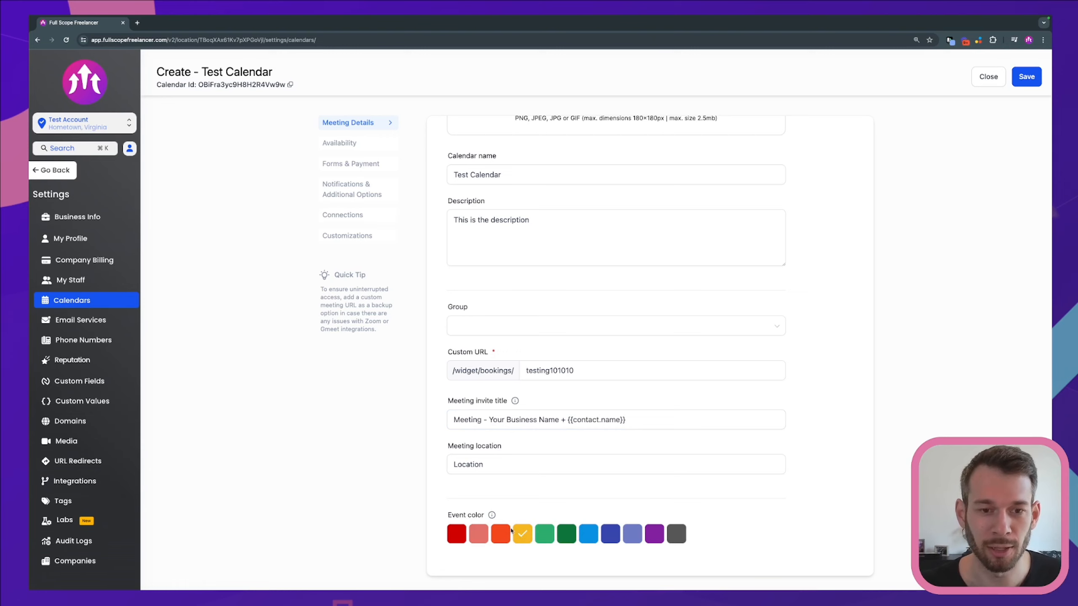
pyautogui.click(1026, 83)
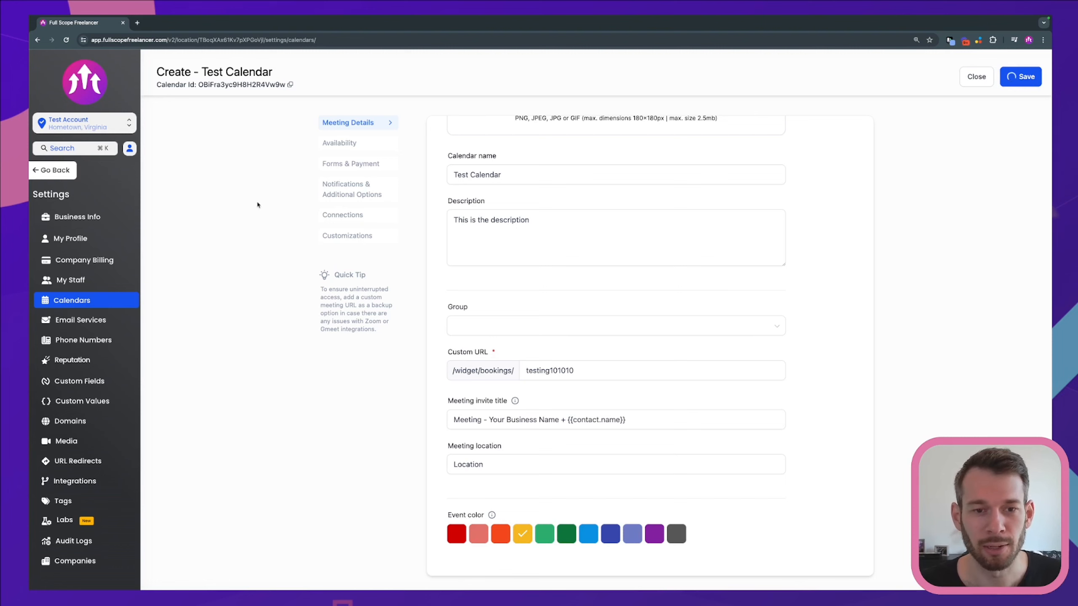
# In the calendar's availability settings, set the post buffer time to 15 minutes.
pyautogui.click(360, 146)
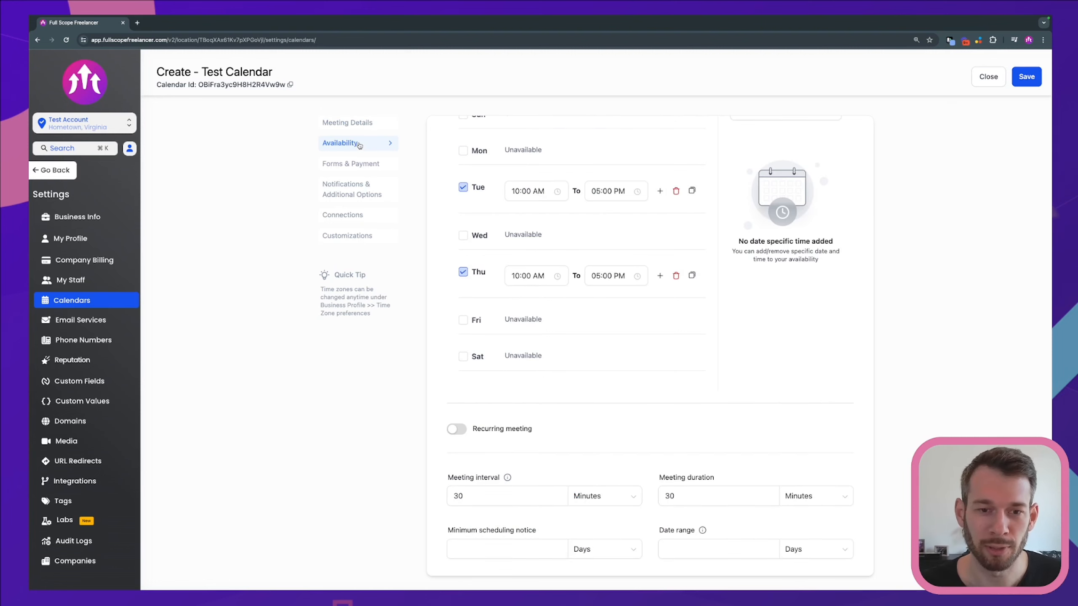
pyautogui.scroll(3, 539, 182)
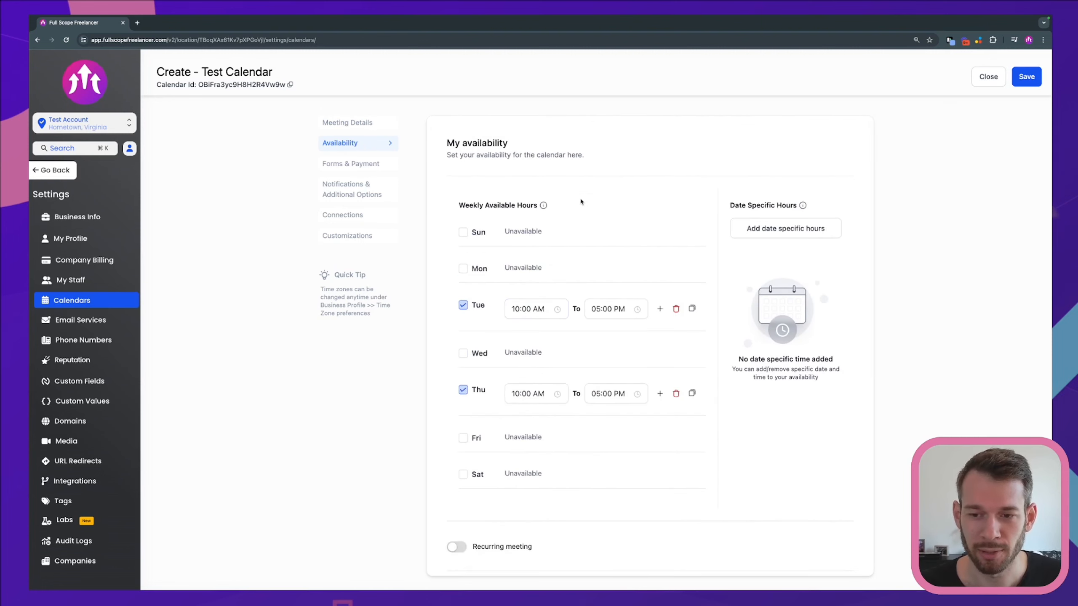
pyautogui.scroll(-2, 627, 232)
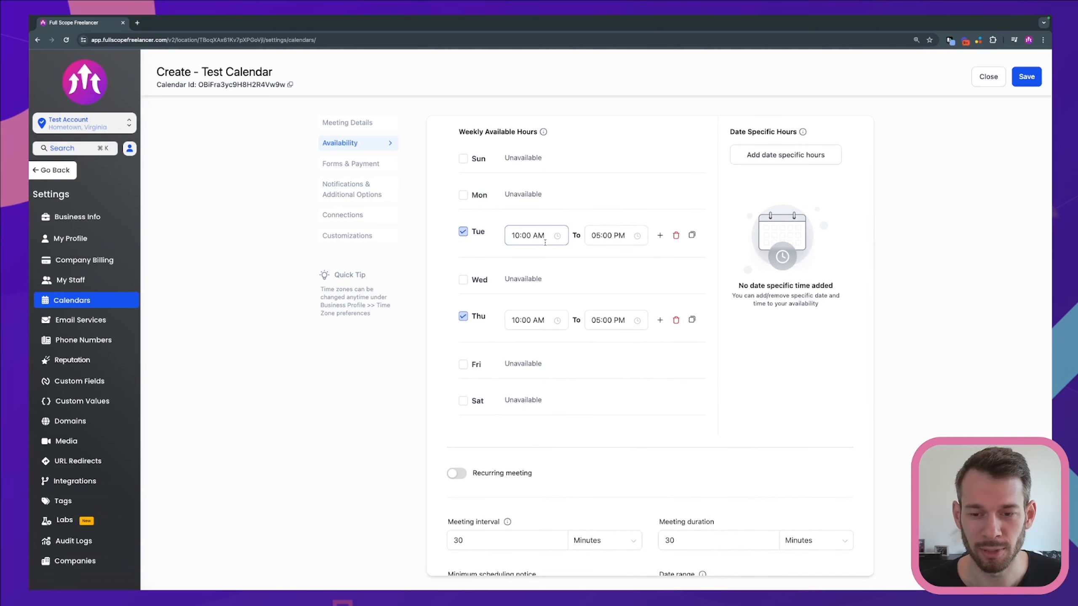
pyautogui.scroll(-4, 610, 273)
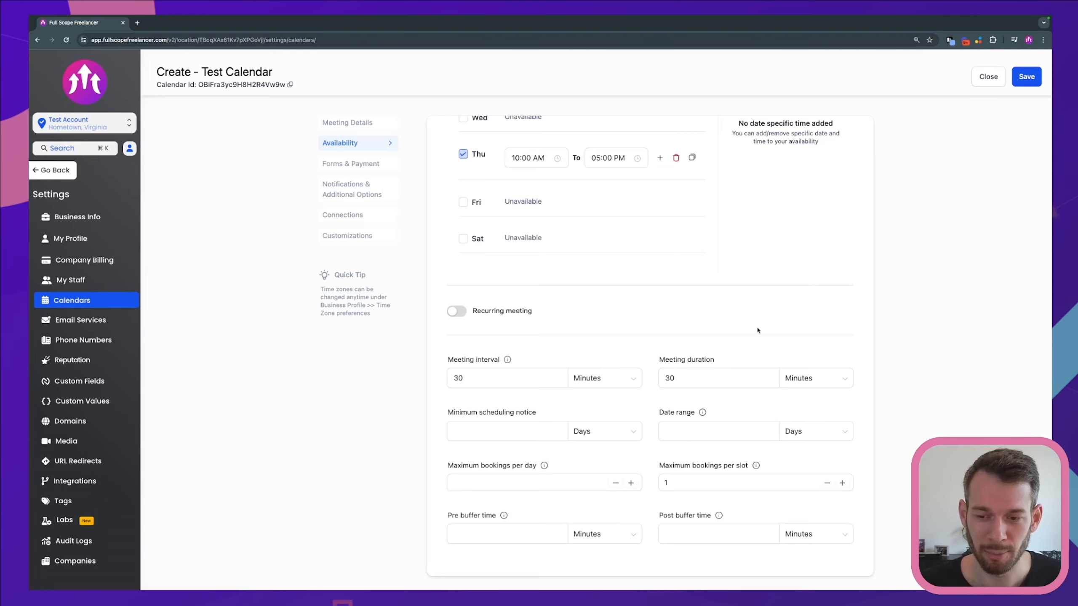
pyautogui.click(472, 536)
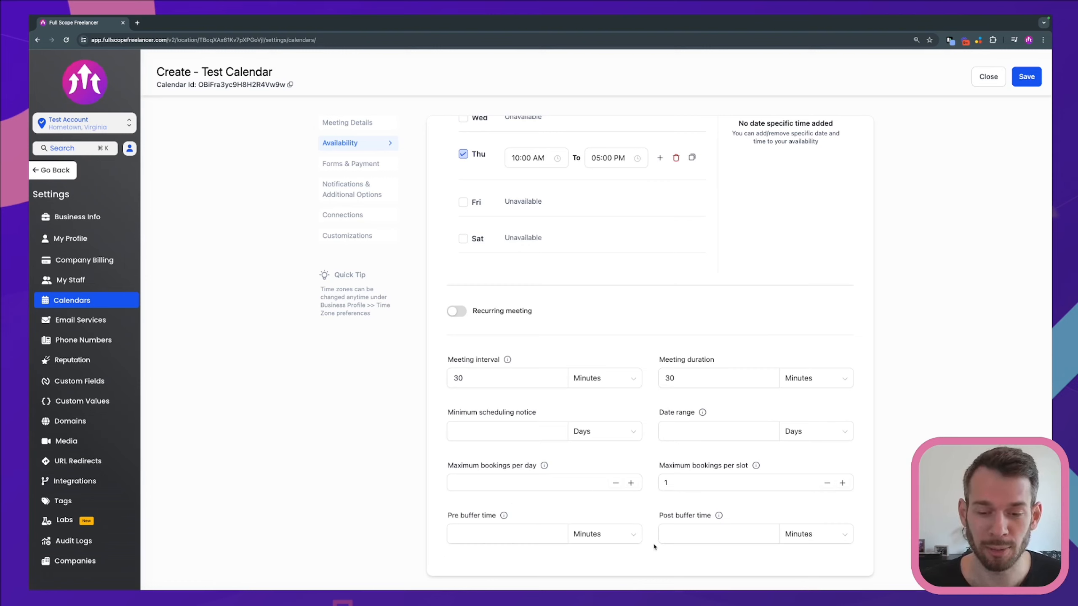
pyautogui.click(677, 536)
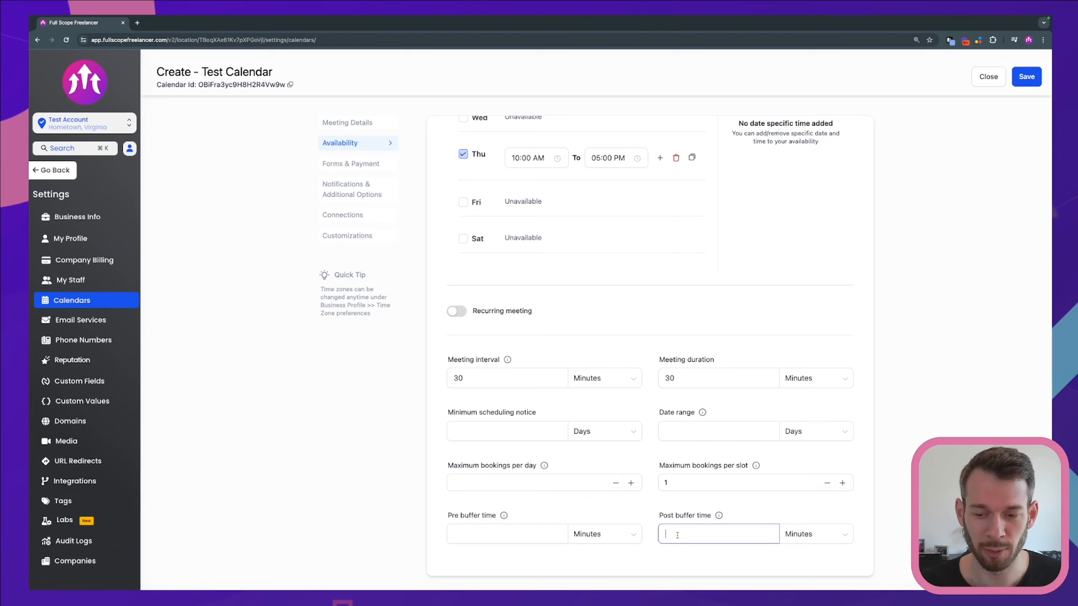
pyautogui.write('15')
pyautogui.click(755, 513)
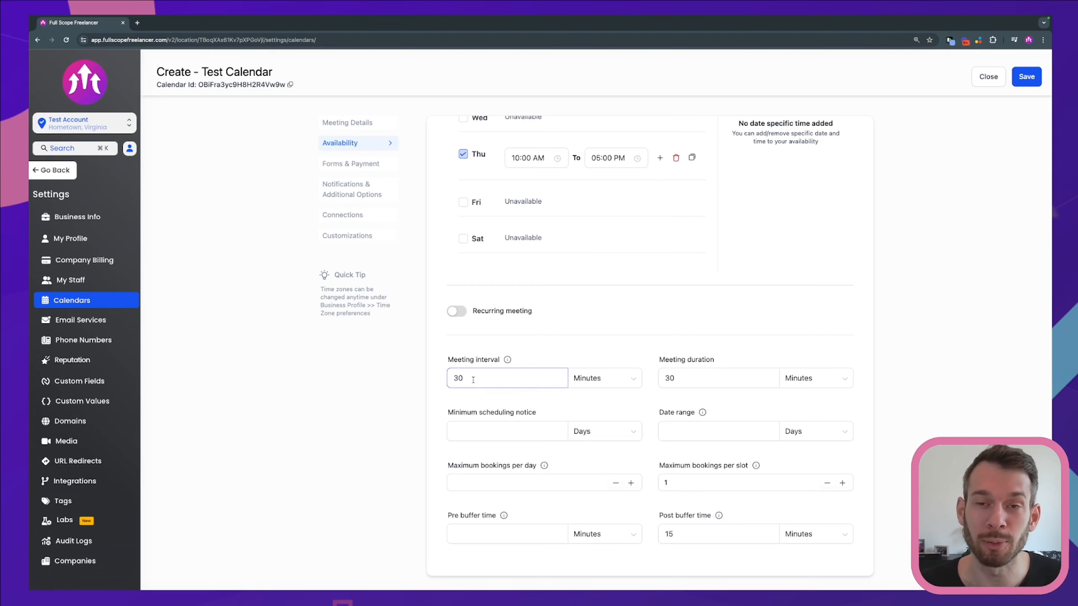
# Set the meeting interval to 60 minutes.
pyautogui.moveTo(475, 376); pyautogui.dragTo(442, 379)
pyautogui.write('60')
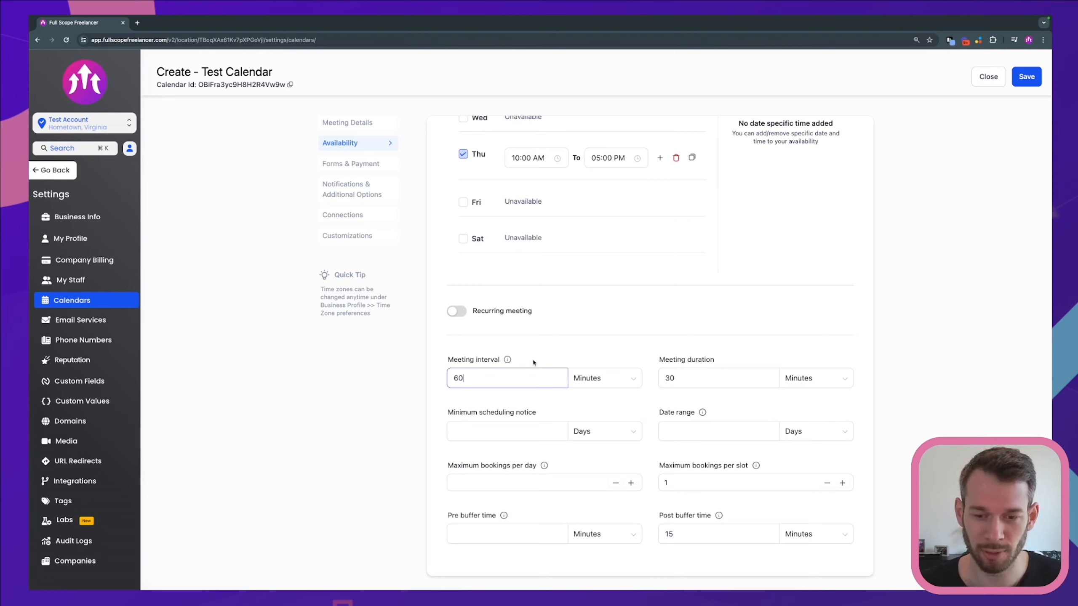
pyautogui.click(553, 355)
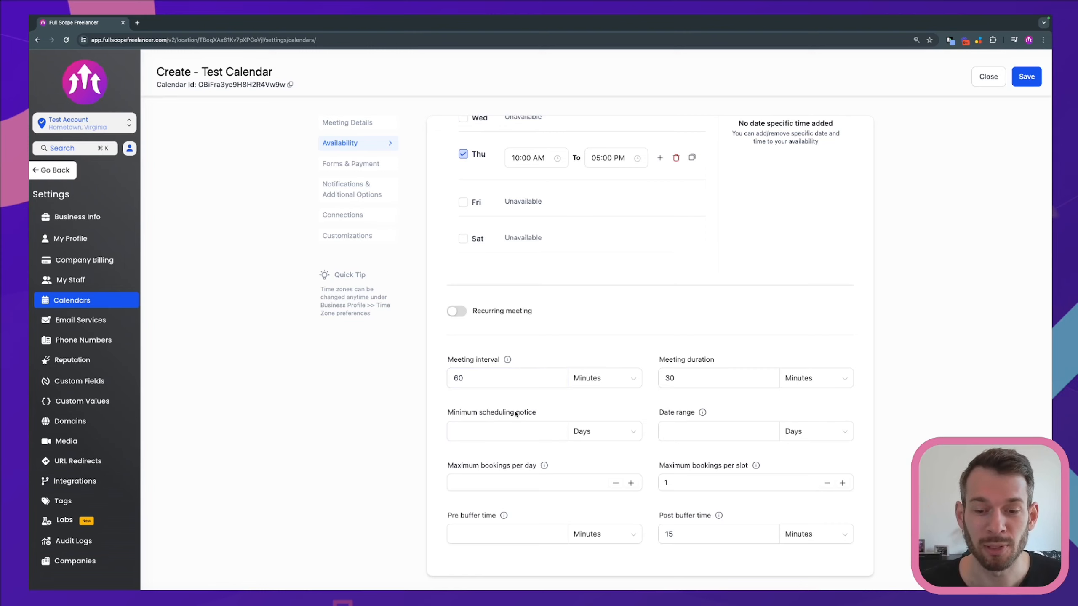
# Require a minimum scheduling notice of 1 day for bookings.
pyautogui.click(475, 430)
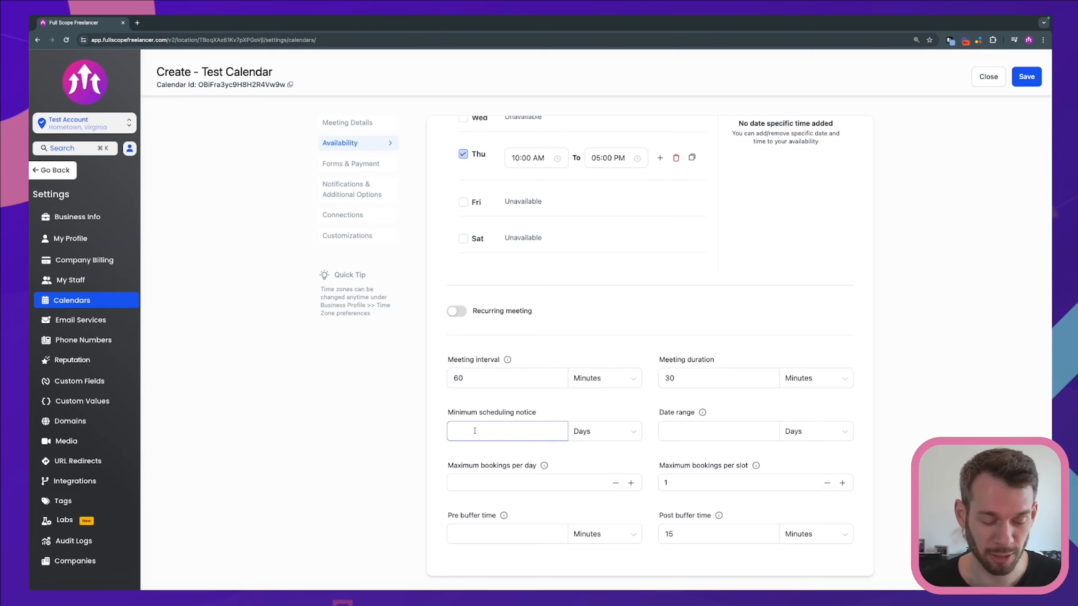
pyautogui.write('1')
pyautogui.click(438, 409)
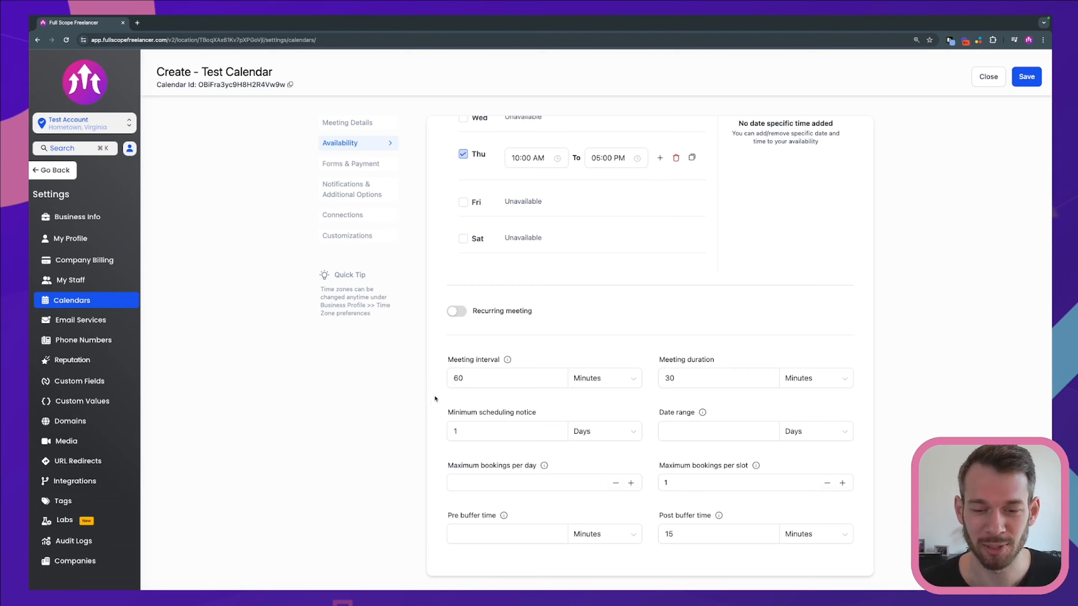
pyautogui.click(469, 437)
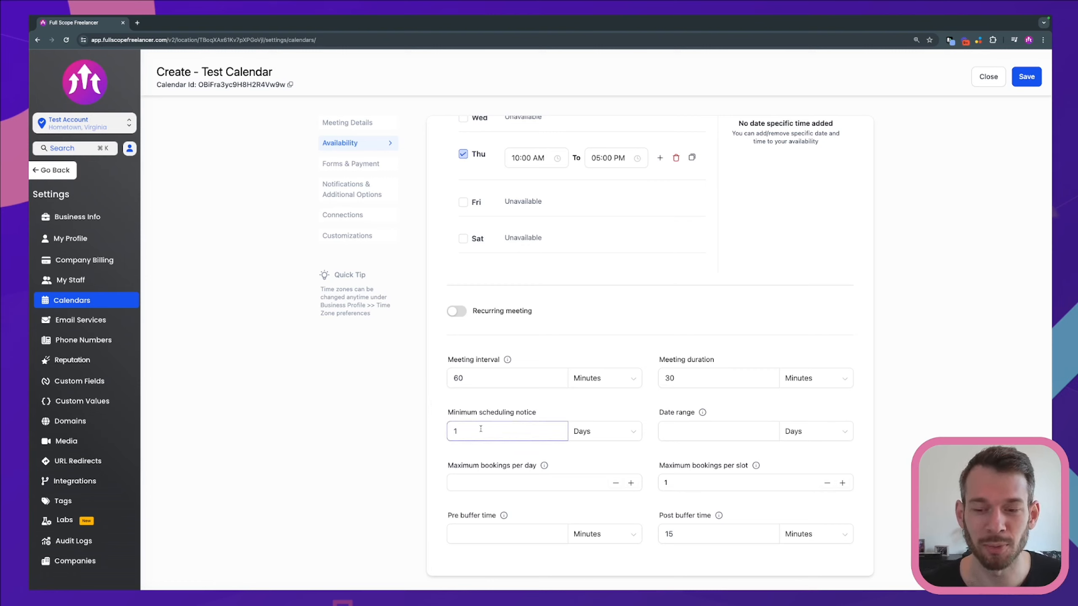
pyautogui.click(435, 396)
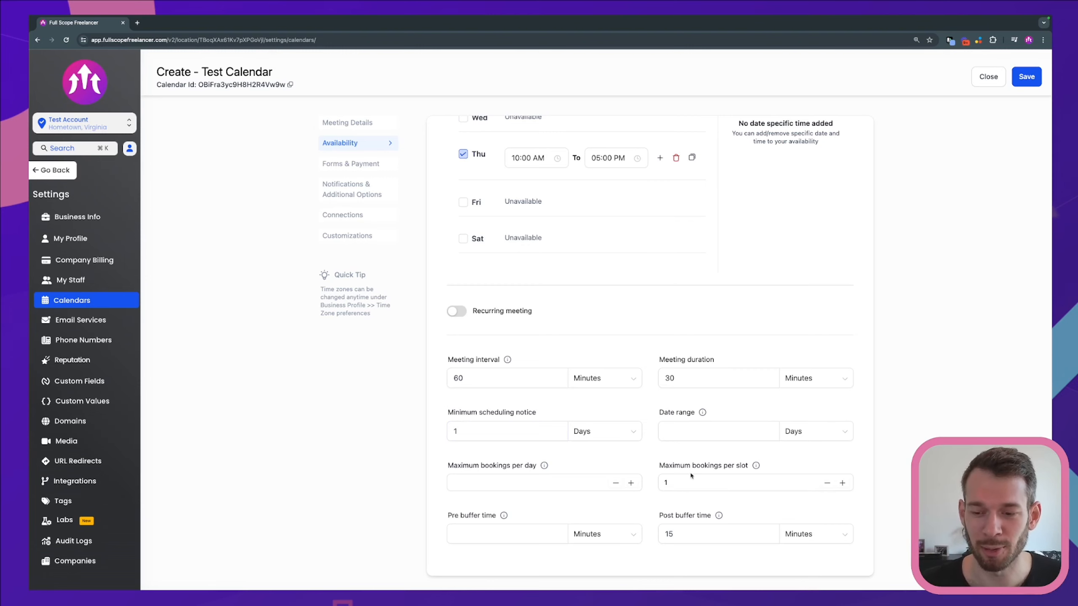
# In the Forms & Payment settings, select the Default form with first name, last name, email, phone and notes.
pyautogui.scroll(2, 724, 274)
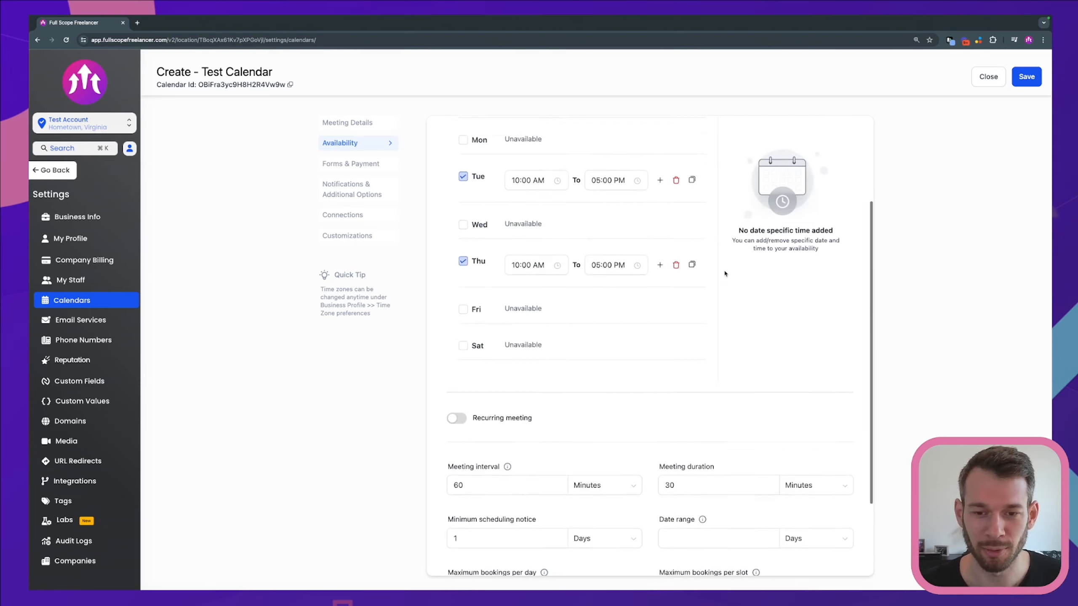
pyautogui.scroll(3, 724, 274)
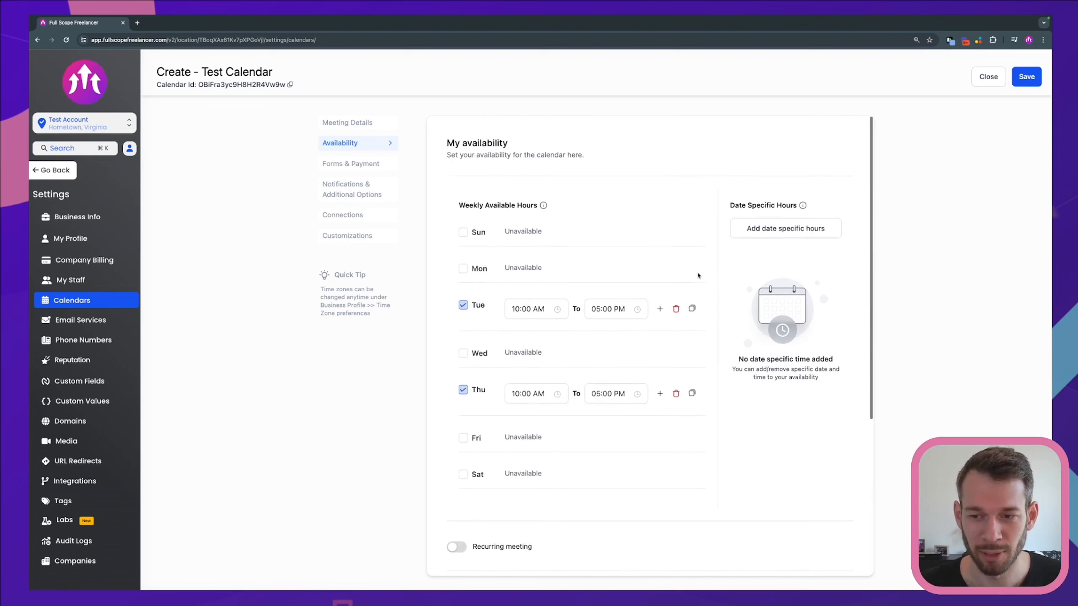
pyautogui.moveTo(339, 167); pyautogui.dragTo(690, 152)
pyautogui.click(344, 165)
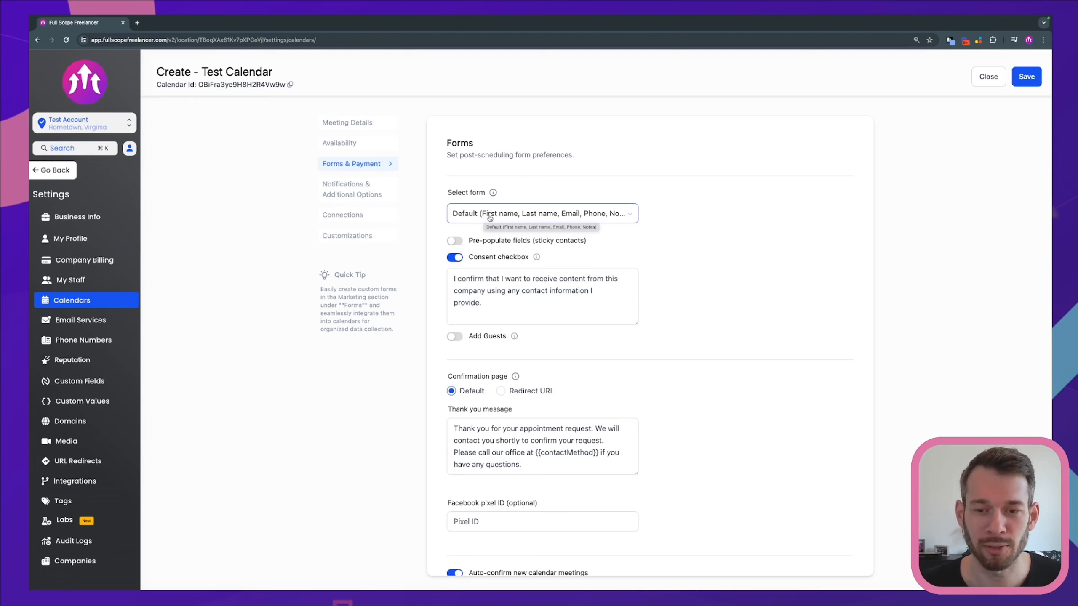
pyautogui.click(613, 214)
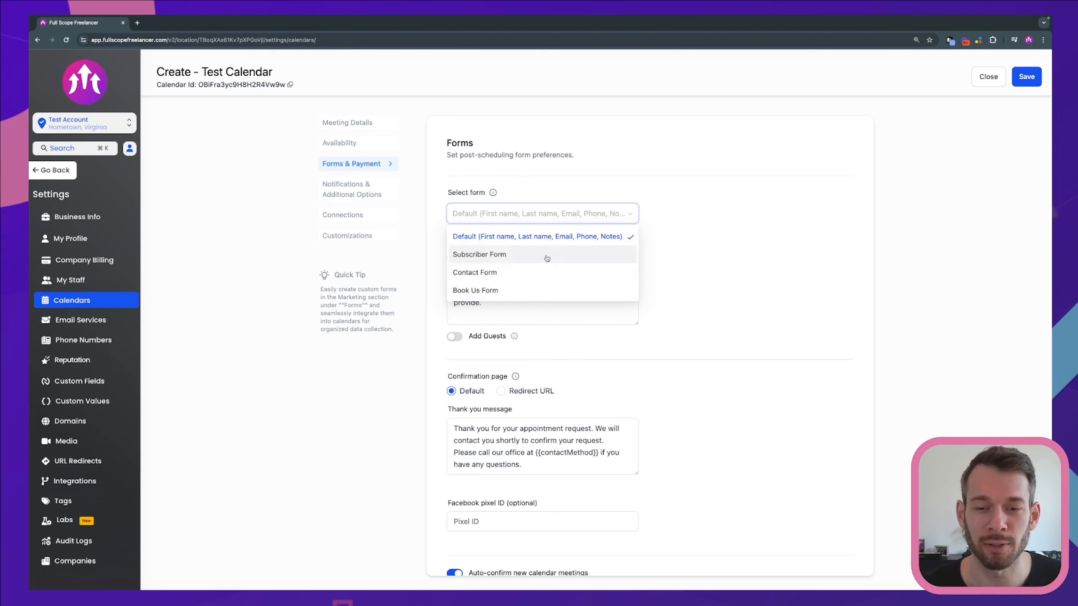
pyautogui.click(499, 236)
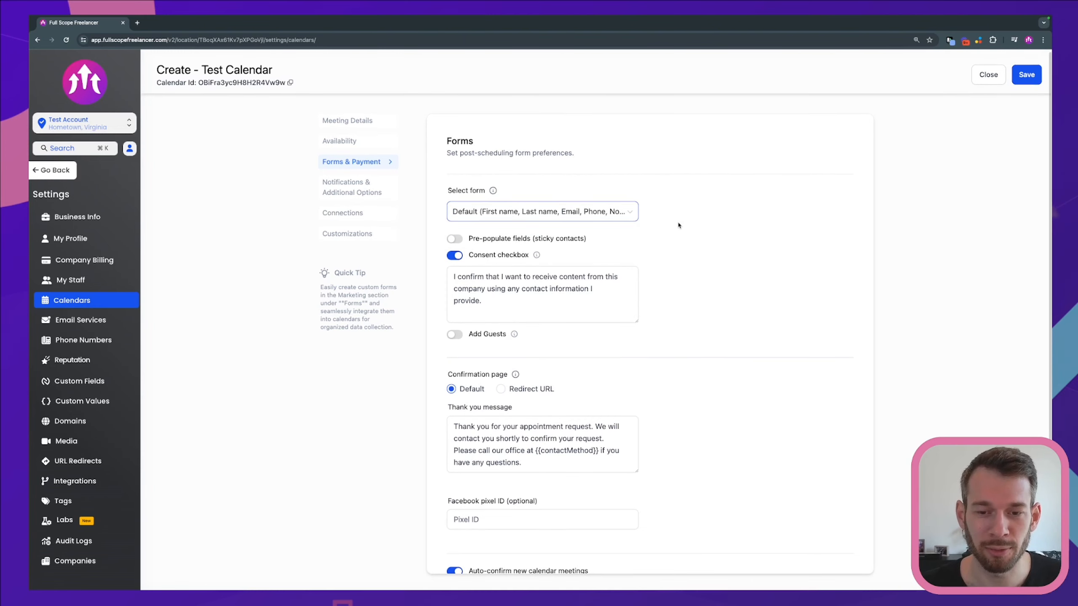
# Review the consent checkbox text and the thank you message on the confirmation page.
pyautogui.scroll(-1, 679, 226)
pyautogui.scroll(-1, 679, 225)
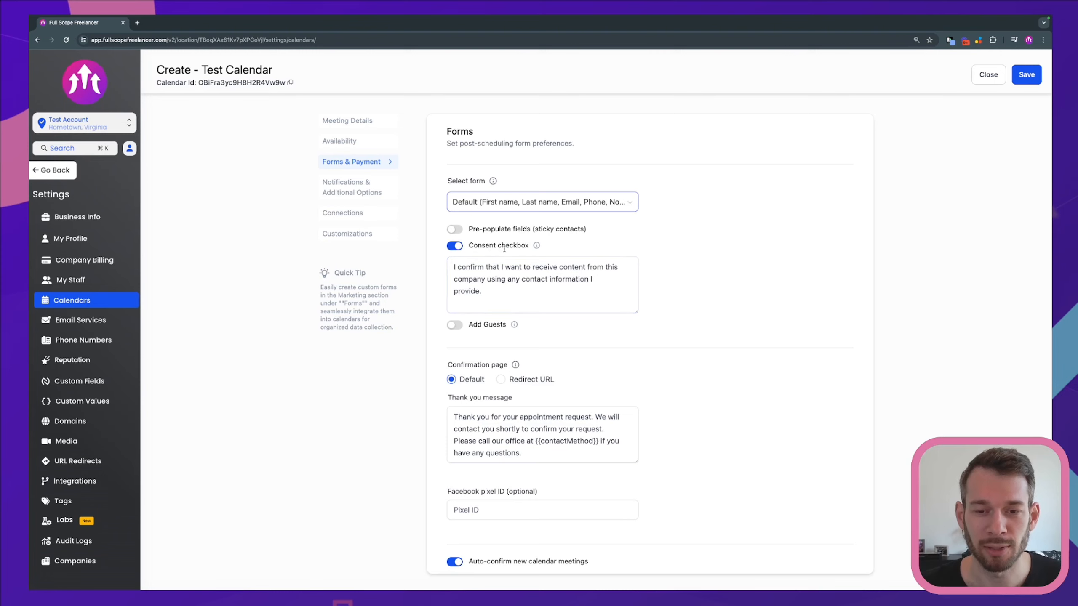
pyautogui.click(491, 292)
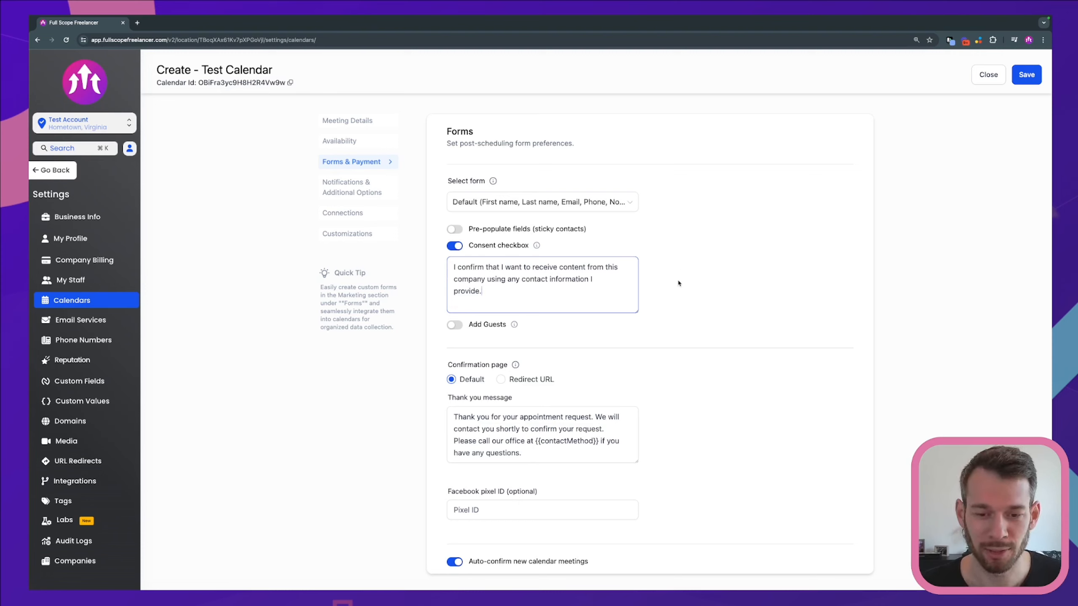
pyautogui.scroll(-3, 679, 283)
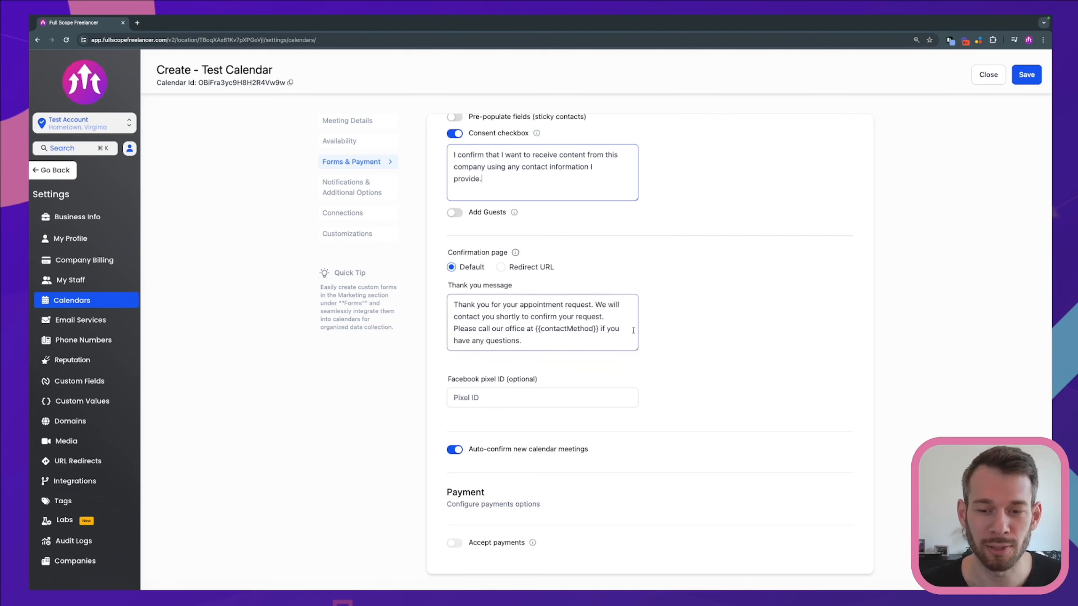
pyautogui.moveTo(525, 340); pyautogui.dragTo(446, 303)
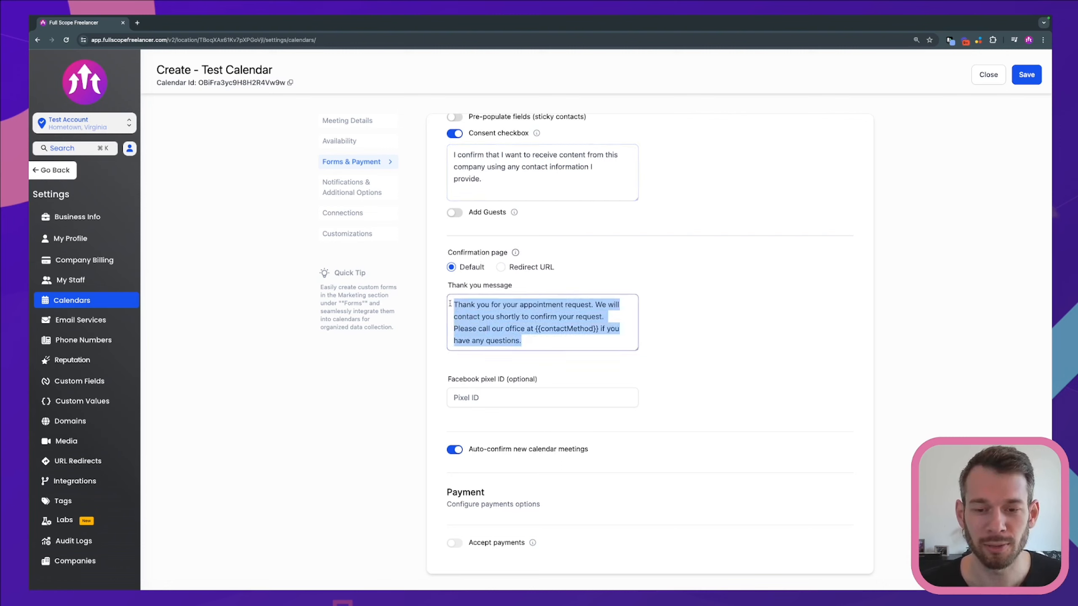
pyautogui.click(454, 304)
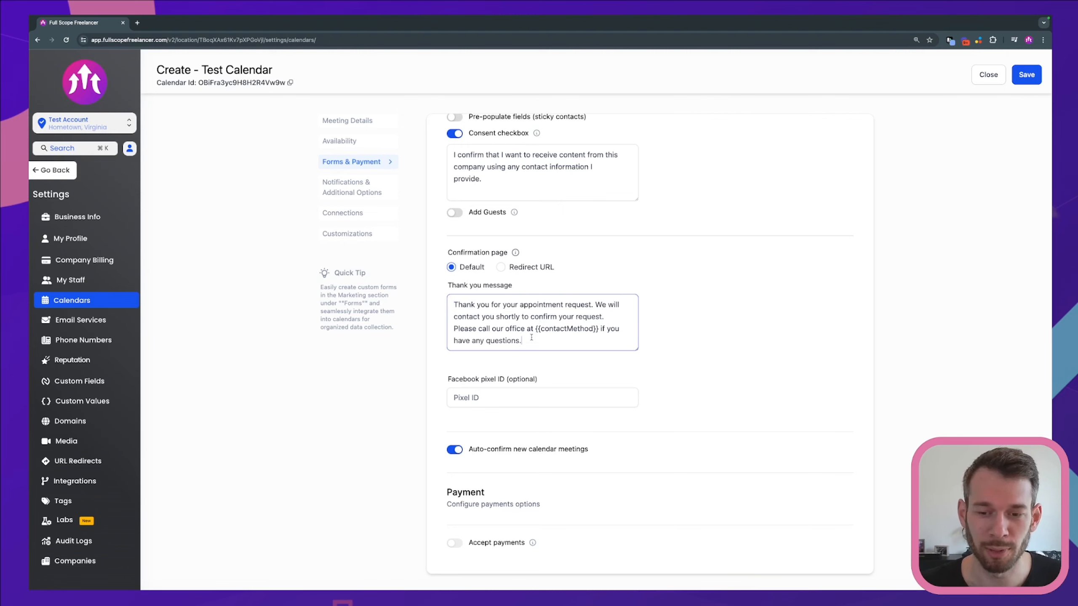
pyautogui.moveTo(531, 338); pyautogui.dragTo(542, 333)
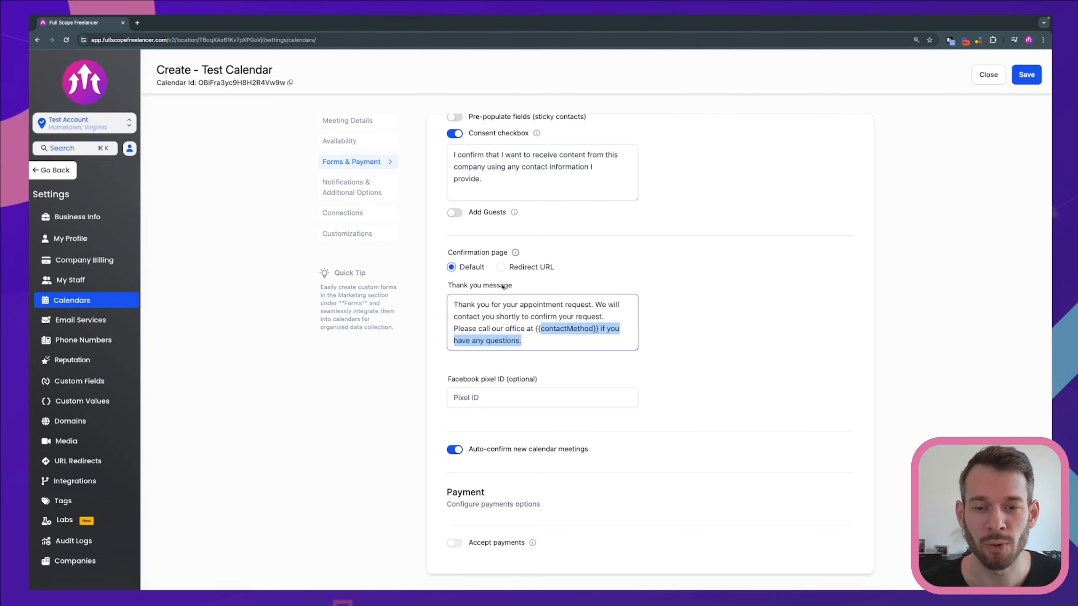
pyautogui.click(500, 267)
pyautogui.click(491, 352)
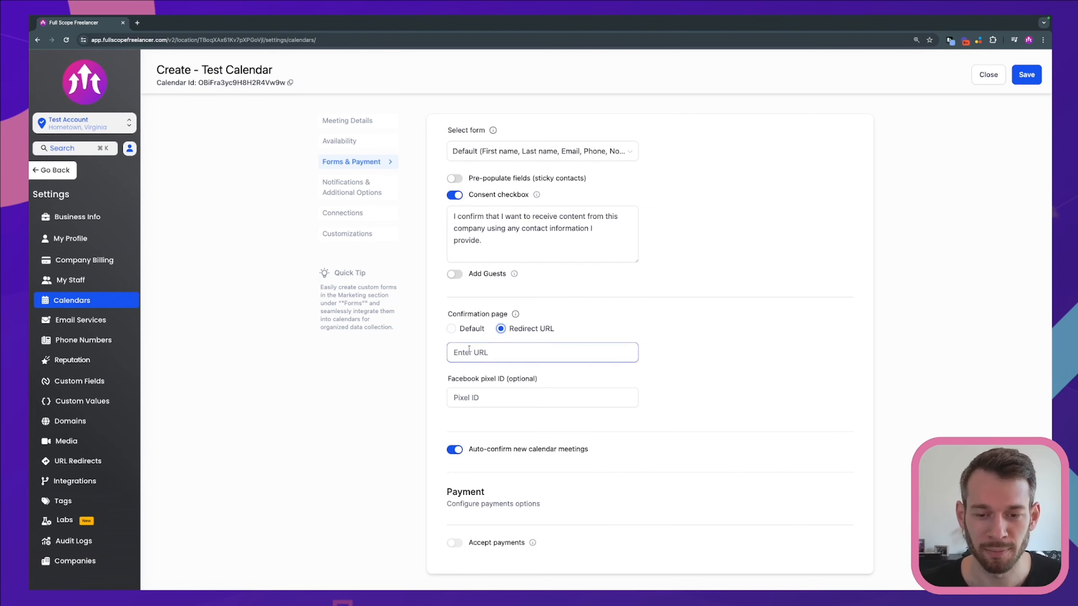
pyautogui.click(451, 328)
# Shorten the thank you message to only "Thank you for your appointment request.".
pyautogui.scroll(-1, 662, 360)
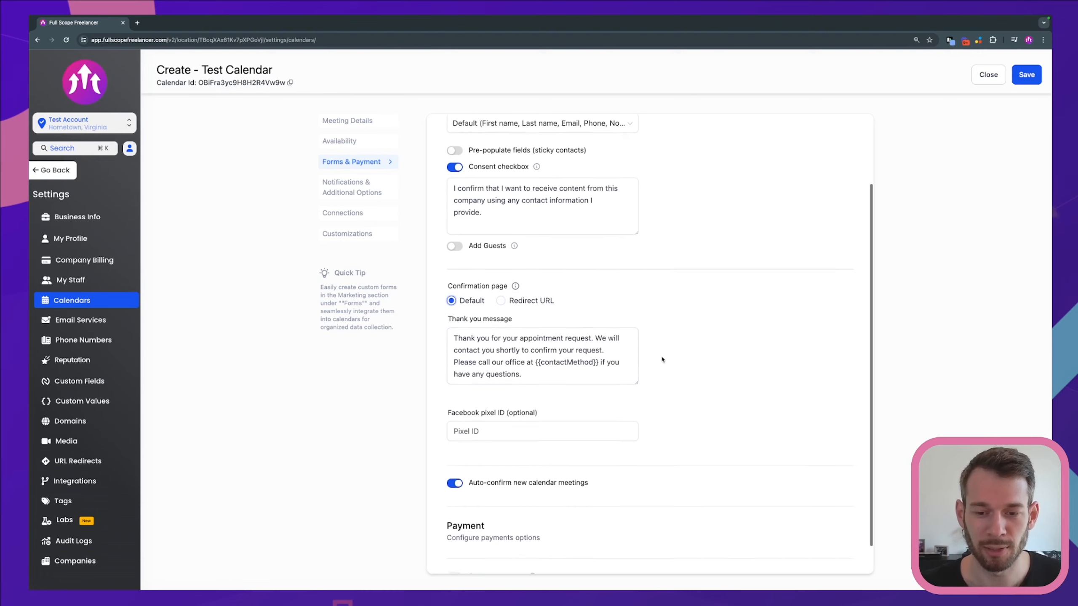
pyautogui.scroll(-1, 662, 359)
pyautogui.moveTo(634, 342); pyautogui.dragTo(593, 305)
pyautogui.press('BackSpace')
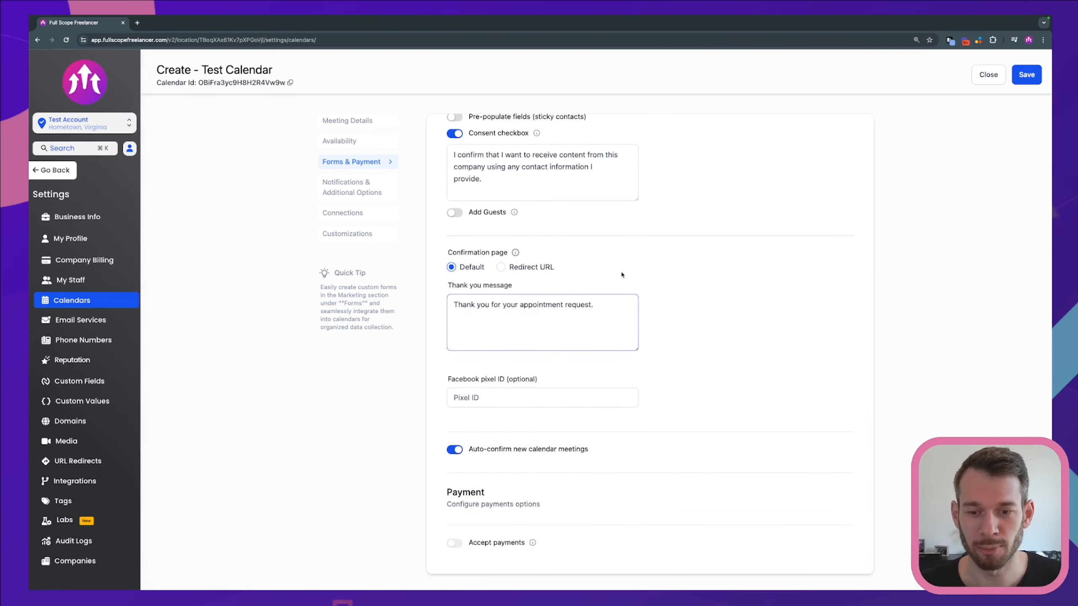
pyautogui.click(639, 266)
pyautogui.scroll(-1, 759, 294)
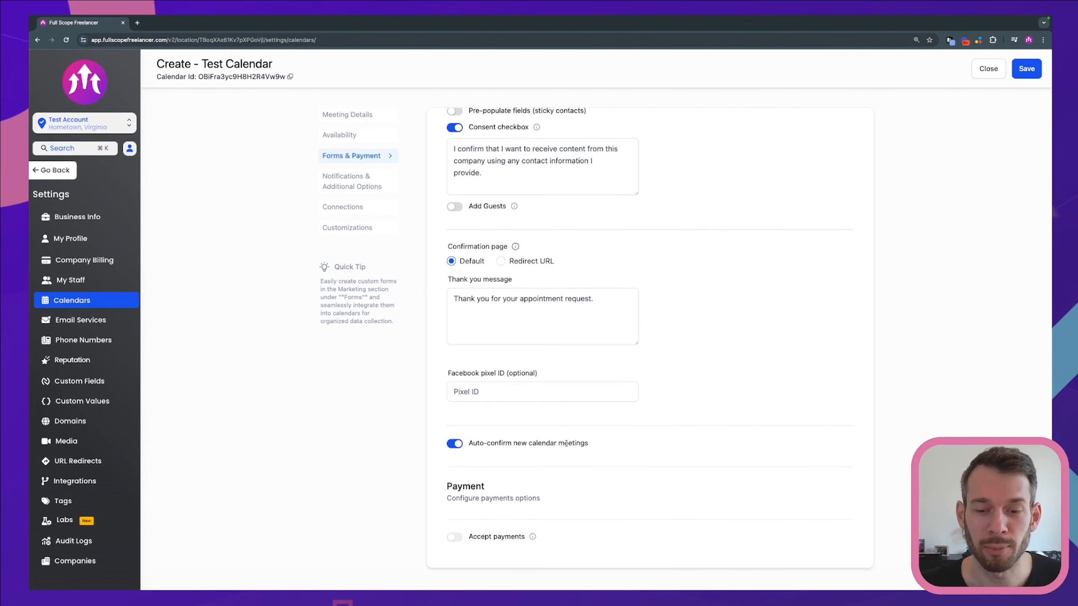
pyautogui.click(457, 446)
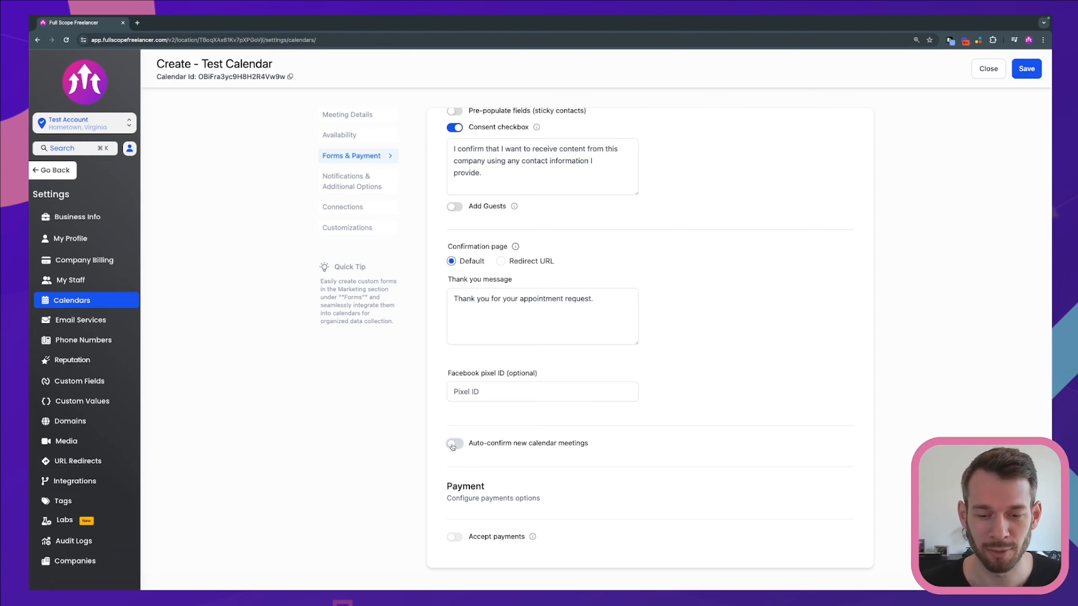
pyautogui.click(453, 446)
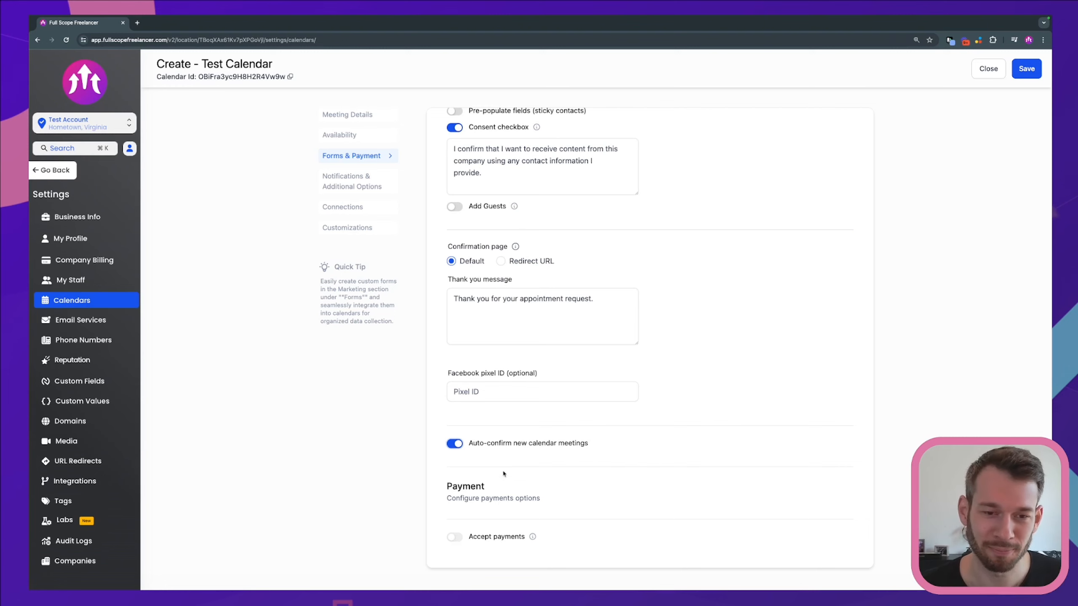
# In the Notifications & Additional Options settings, make the contact a recipient of the acknowledgement email.
pyautogui.click(358, 187)
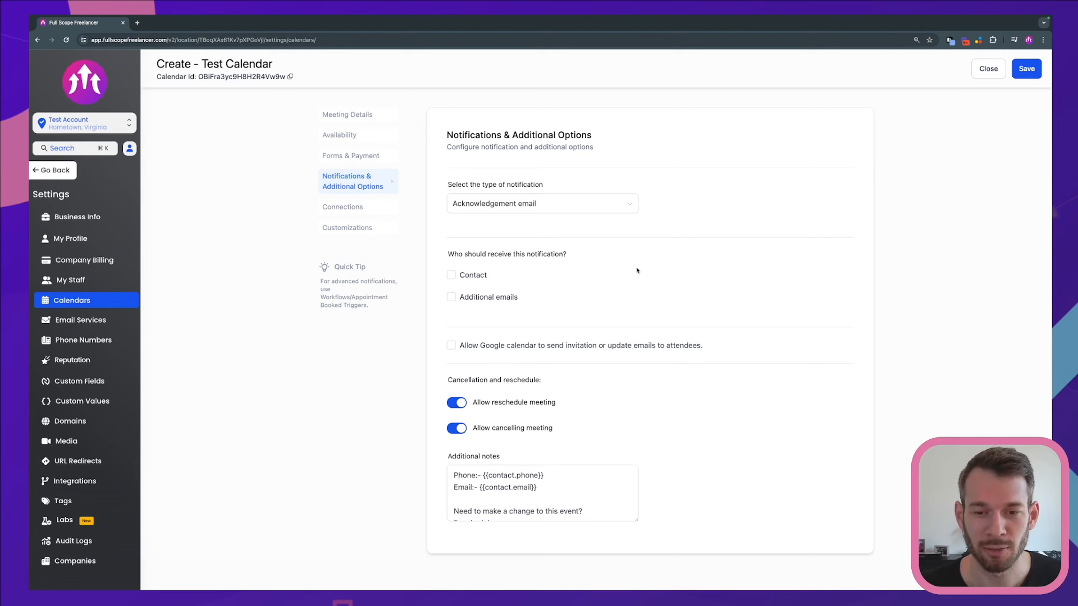
pyautogui.click(450, 275)
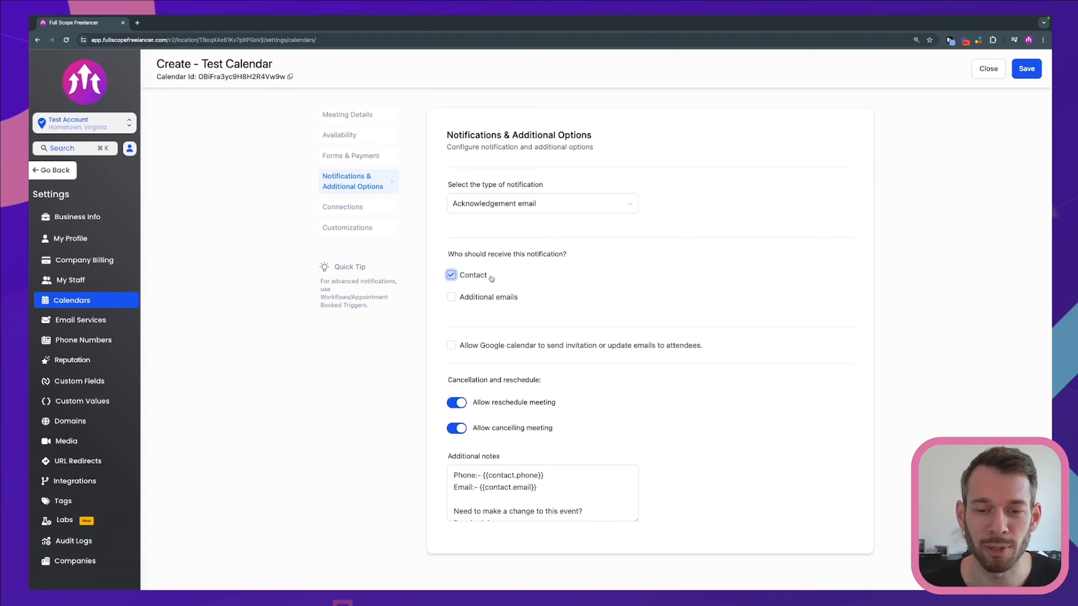
pyautogui.click(451, 297)
pyautogui.click(553, 344)
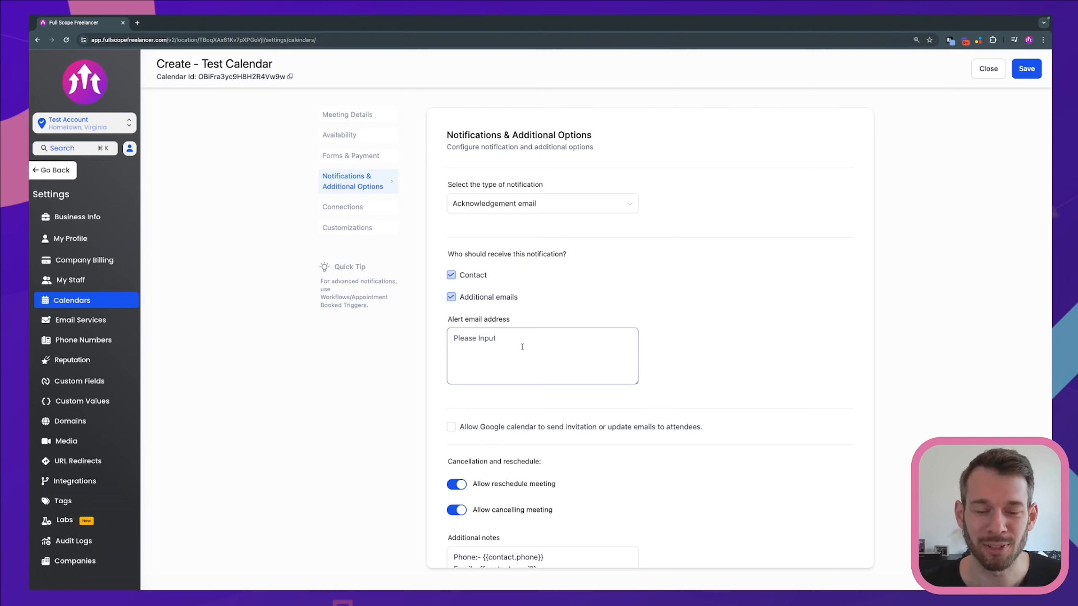
pyautogui.click(451, 297)
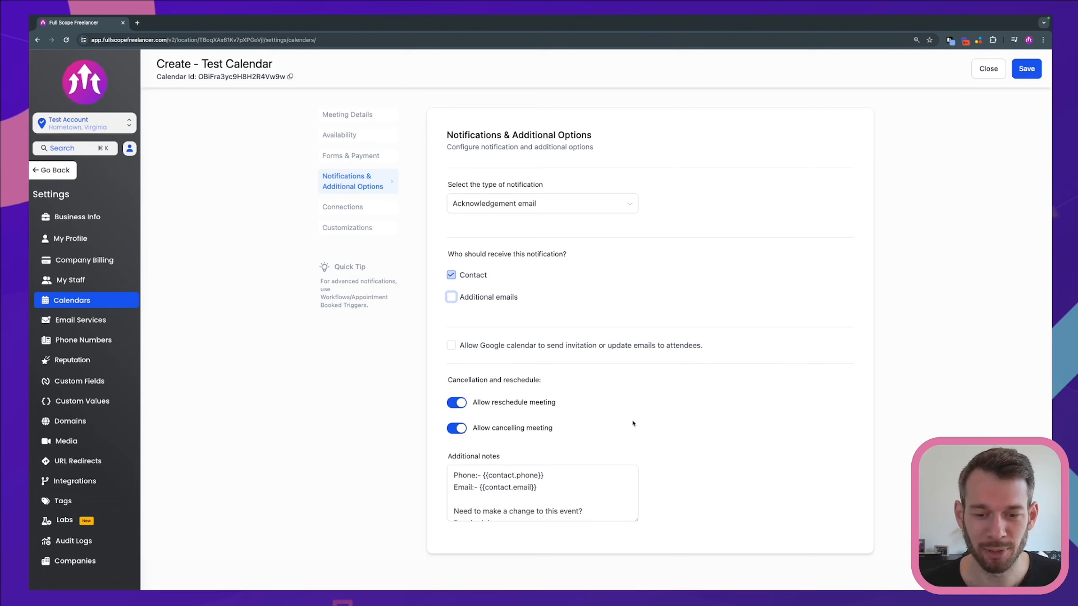
pyautogui.click(573, 405)
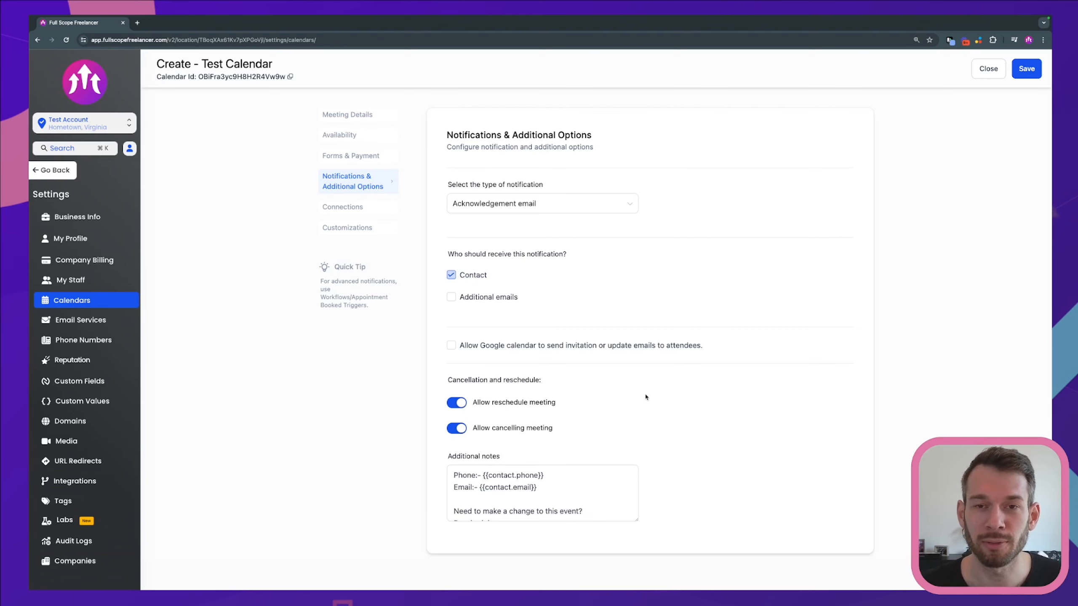
# Review the additional notes text with its contact, reschedule and cancellation placeholders.
pyautogui.scroll(-3, 564, 488)
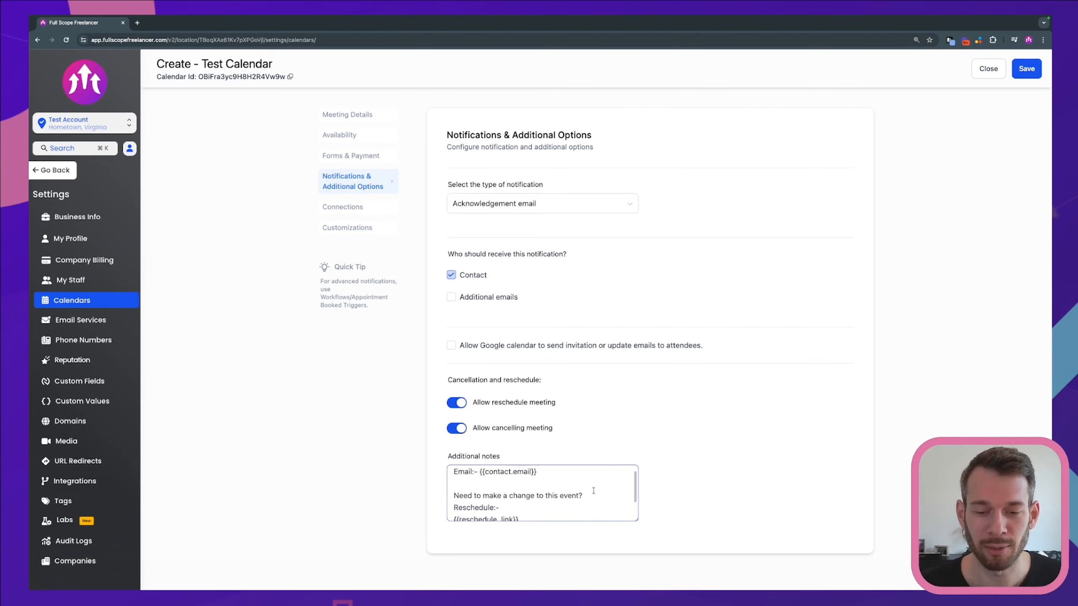
pyautogui.scroll(-2, 516, 500)
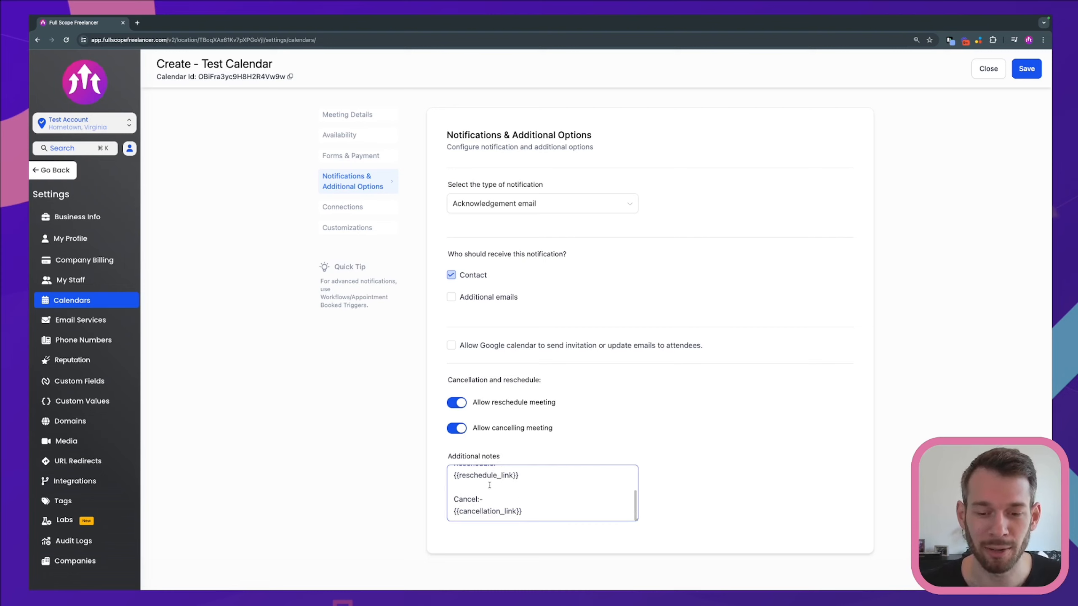
pyautogui.scroll(3, 508, 482)
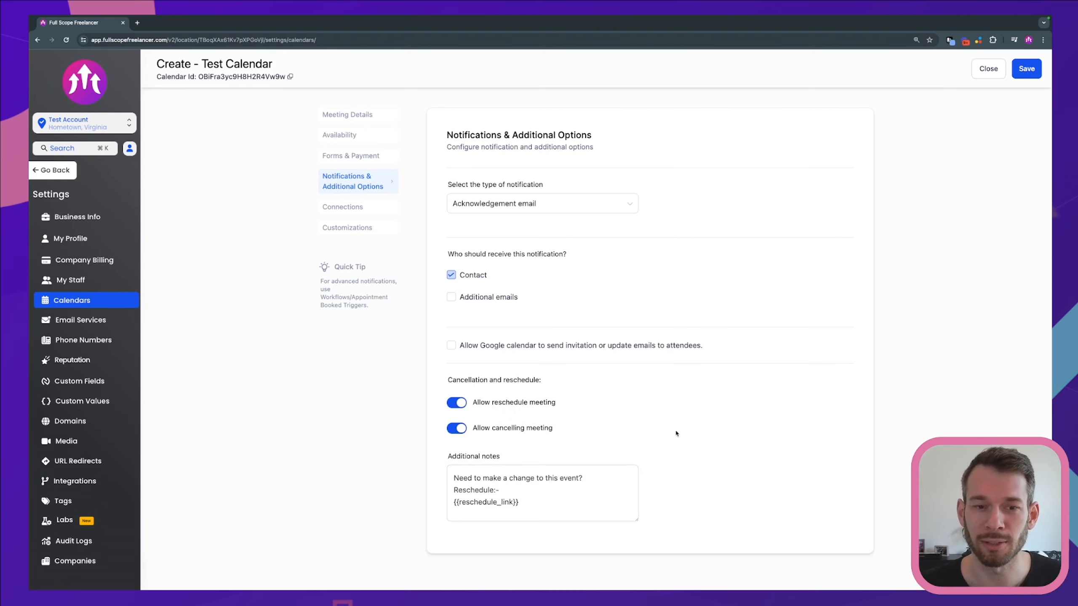
# Check the Connections settings for external calendars available to link.
pyautogui.click(358, 211)
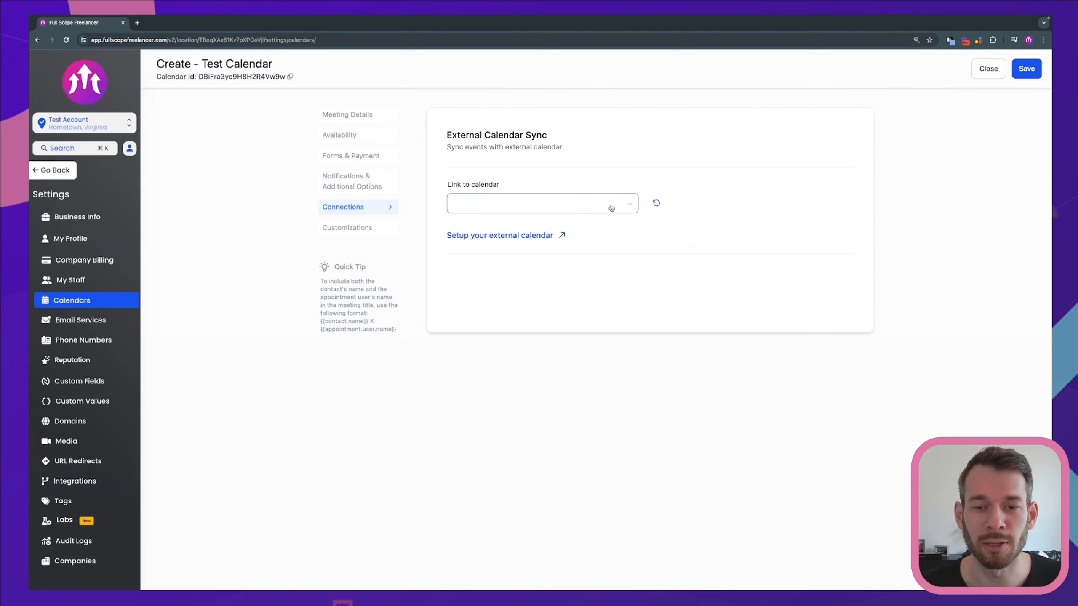
pyautogui.click(595, 208)
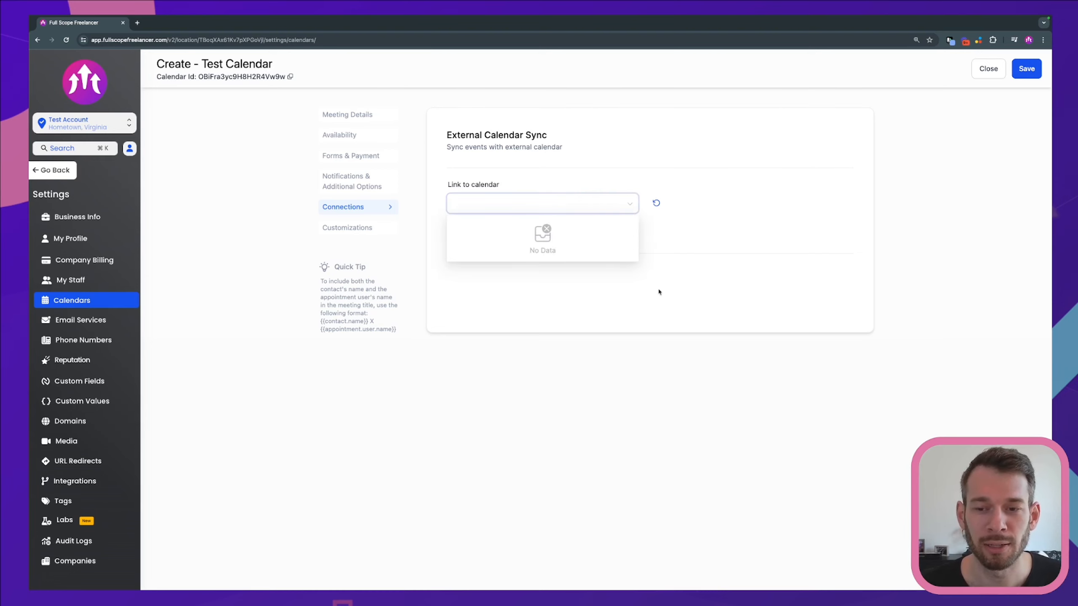
pyautogui.click(651, 182)
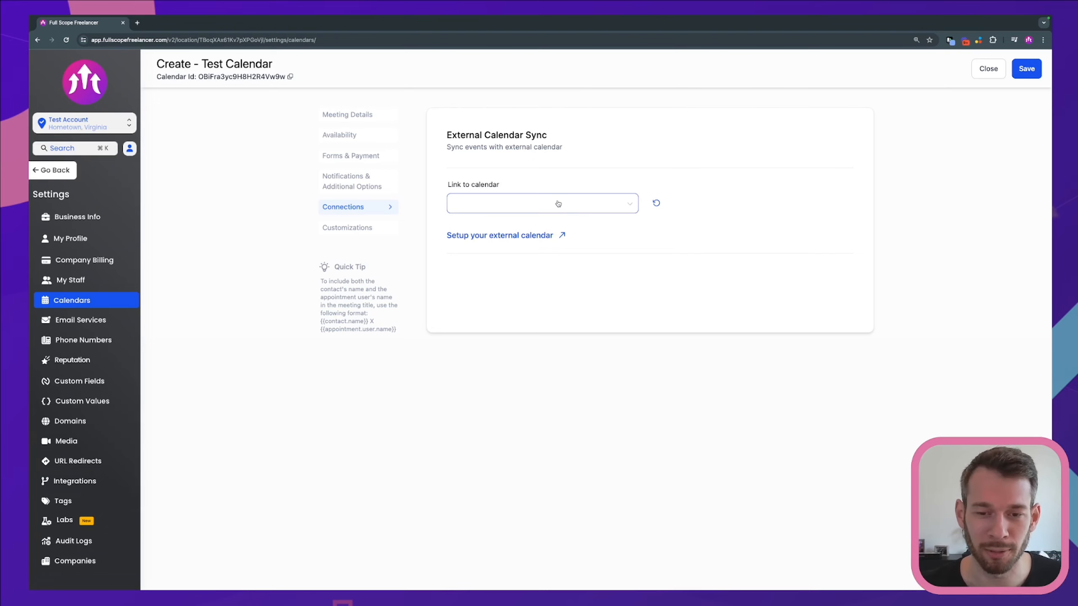
# In the Customizations settings, change the calendar widget's primary color to dark green #159509FF.
pyautogui.click(356, 230)
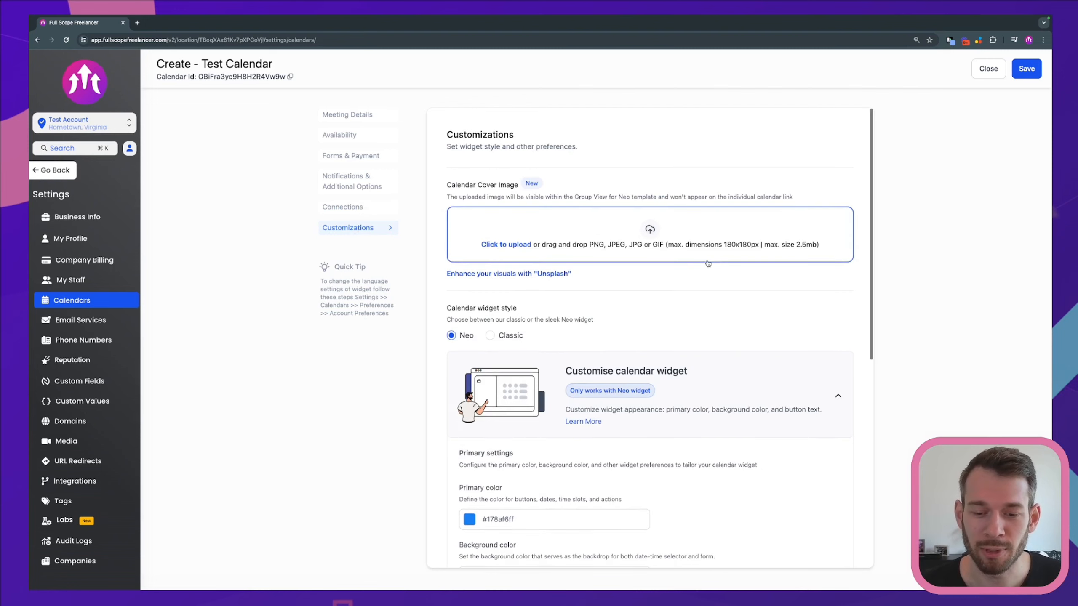
pyautogui.scroll(-5, 705, 258)
pyautogui.scroll(-1, 705, 259)
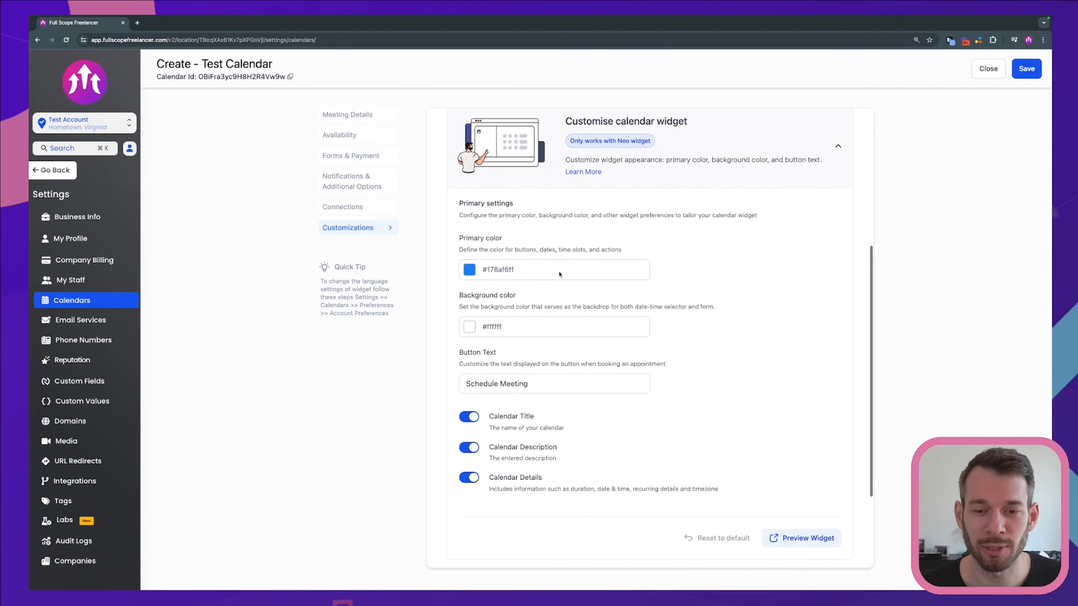
pyautogui.click(470, 269)
pyautogui.click(443, 383)
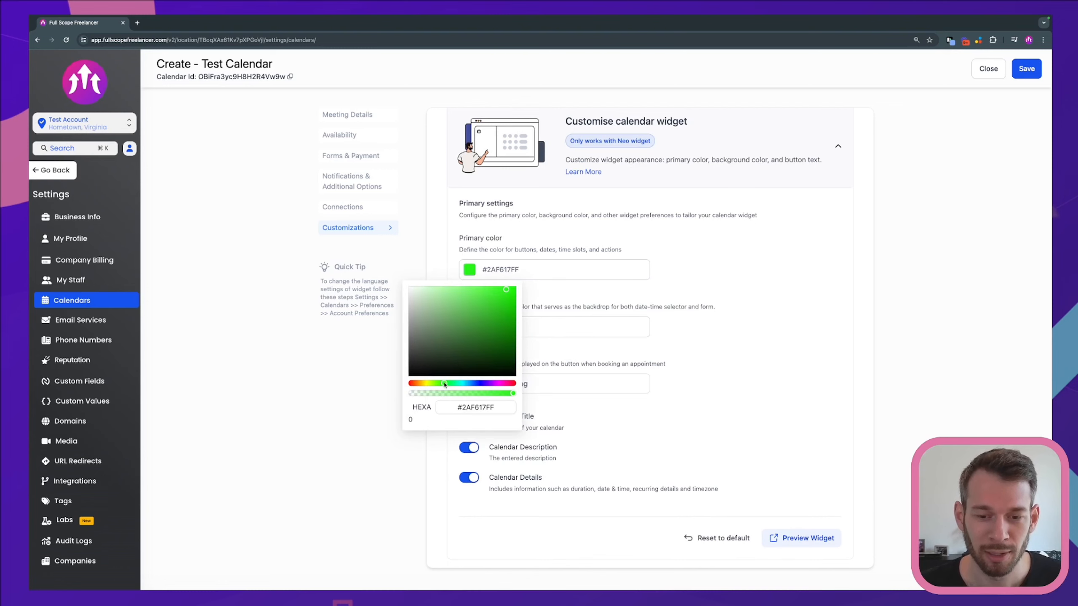
pyautogui.click(511, 323)
pyautogui.moveTo(511, 324); pyautogui.dragTo(509, 324)
pyautogui.click(669, 273)
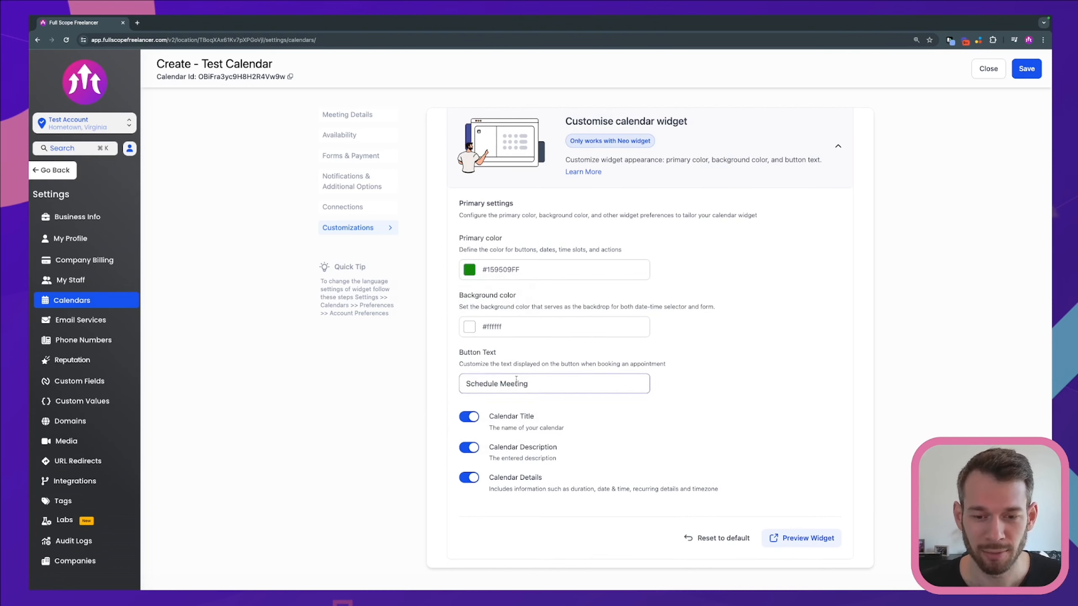
# Replace the widget's booking button text with "Let's Go!".
pyautogui.moveTo(530, 384); pyautogui.dragTo(448, 389)
pyautogui.write("'s ")
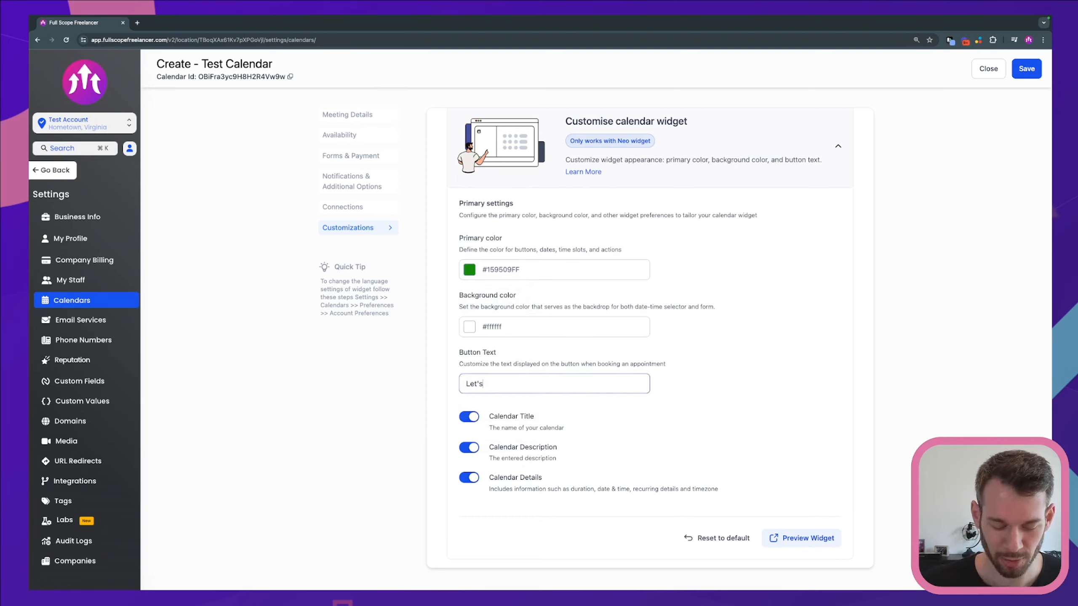
pyautogui.write('Go!')
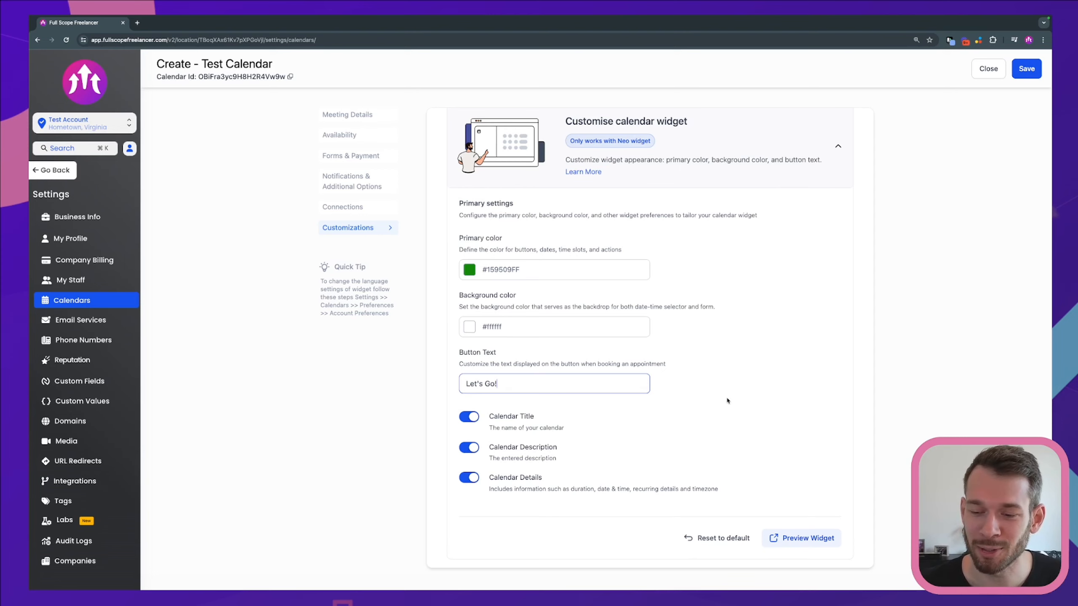
pyautogui.click(714, 378)
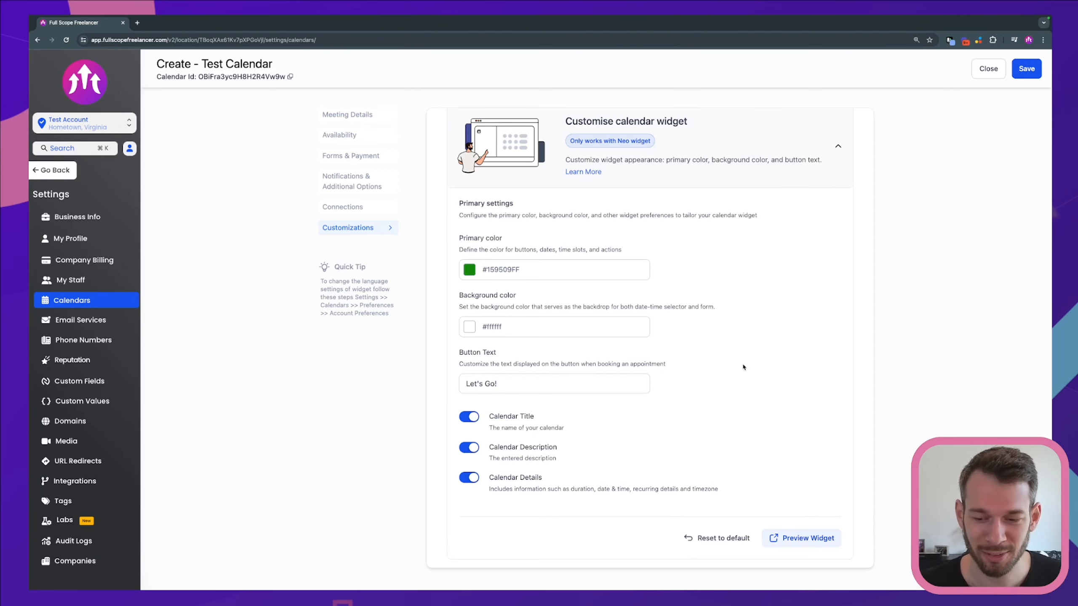
# Look over the remaining customization options and save Test Calendar.
pyautogui.scroll(1, 749, 366)
pyautogui.scroll(7, 747, 373)
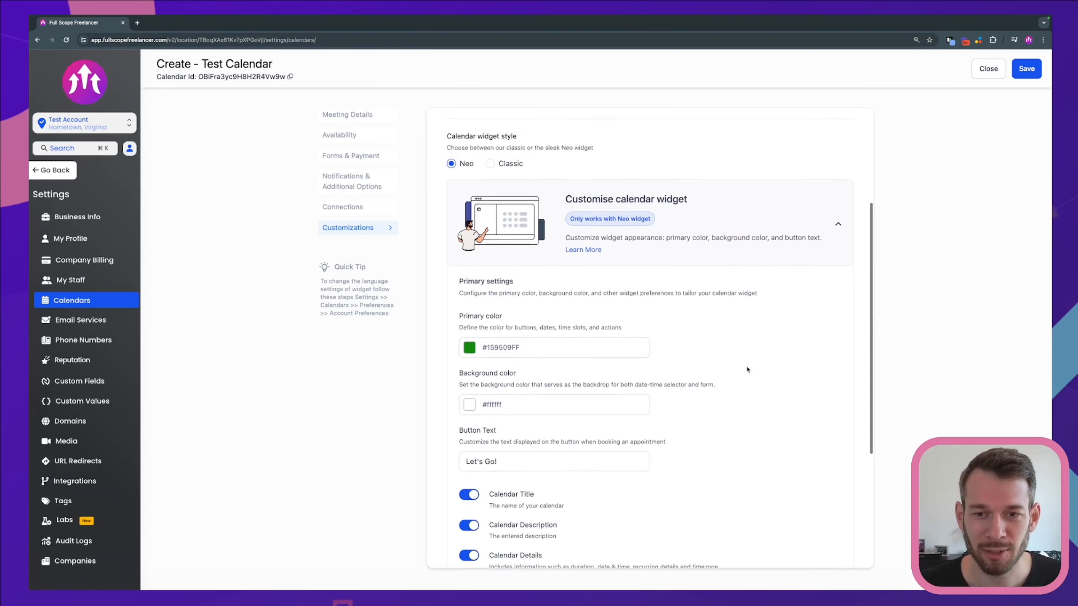
pyautogui.scroll(-10, 746, 369)
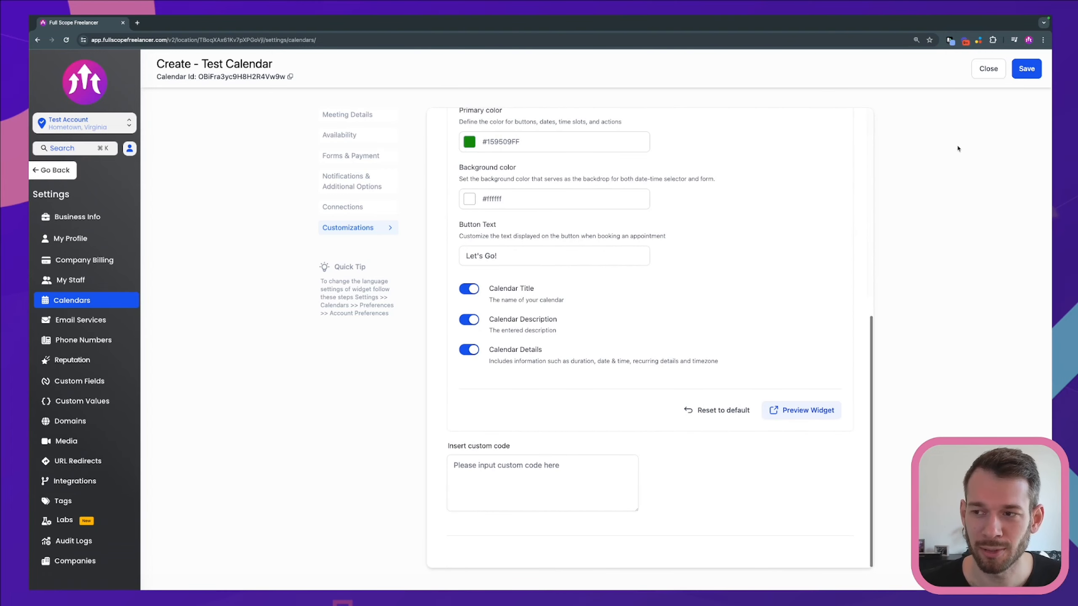
pyautogui.click(1026, 68)
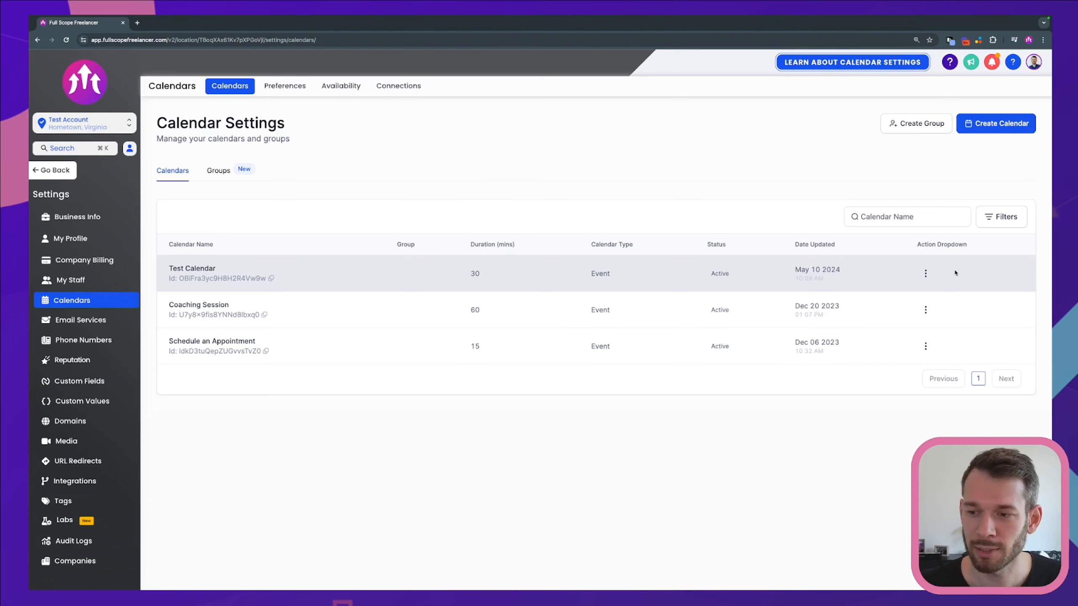
# Open the sharing options of Test Calendar, view its embed code and copy its permanent link.
pyautogui.click(925, 274)
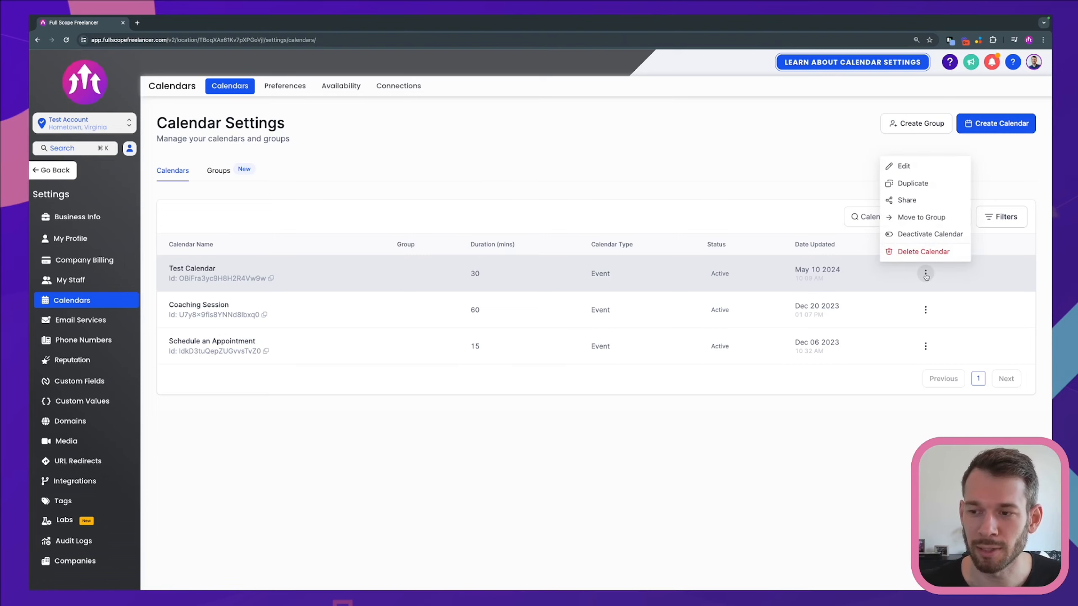
pyautogui.click(916, 200)
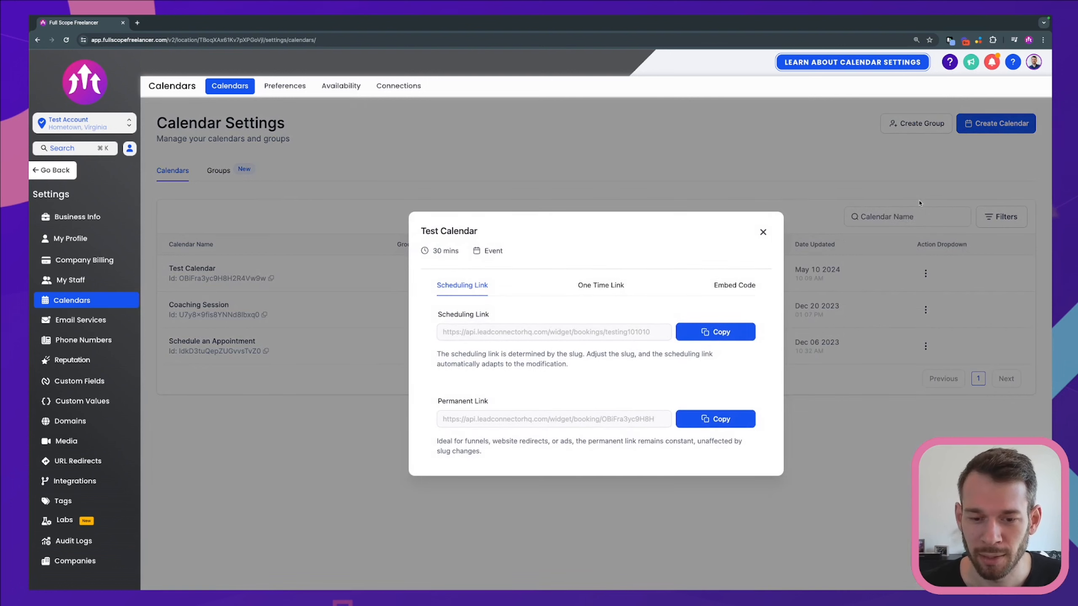
pyautogui.click(688, 424)
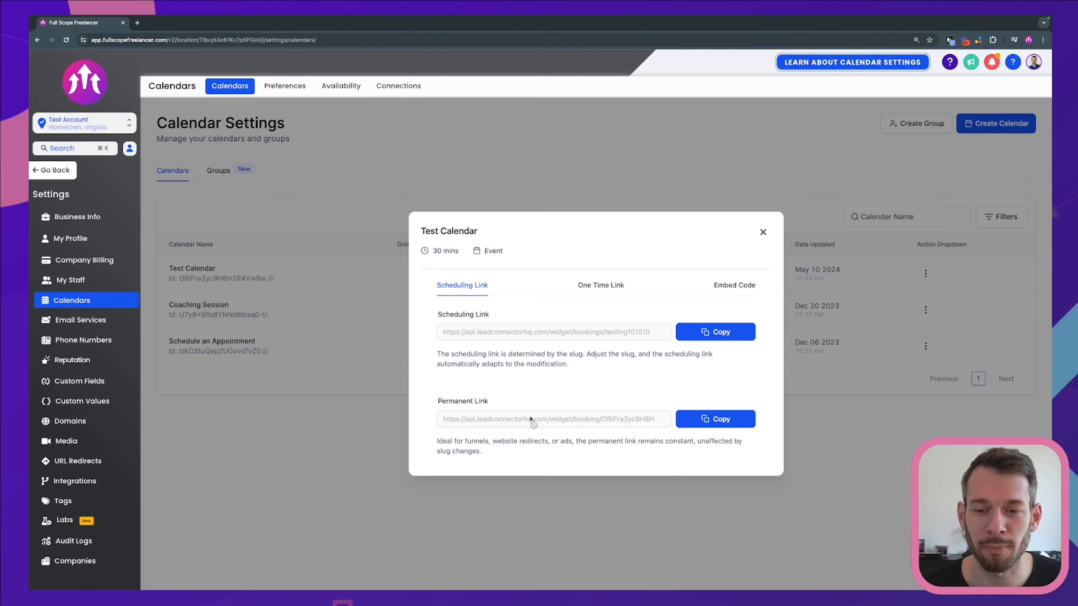
pyautogui.click(717, 284)
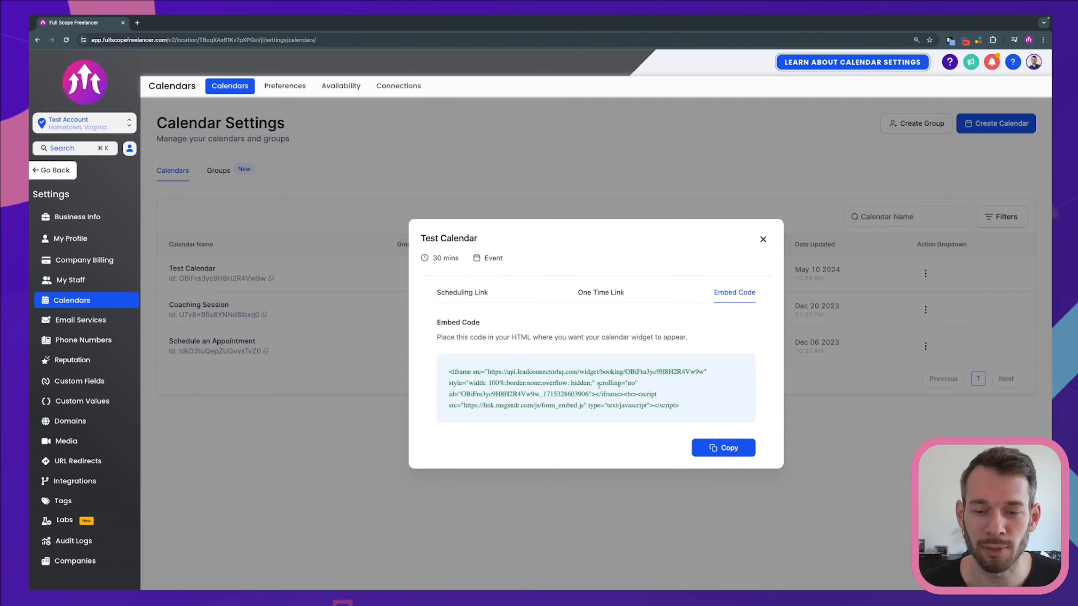
pyautogui.click(456, 294)
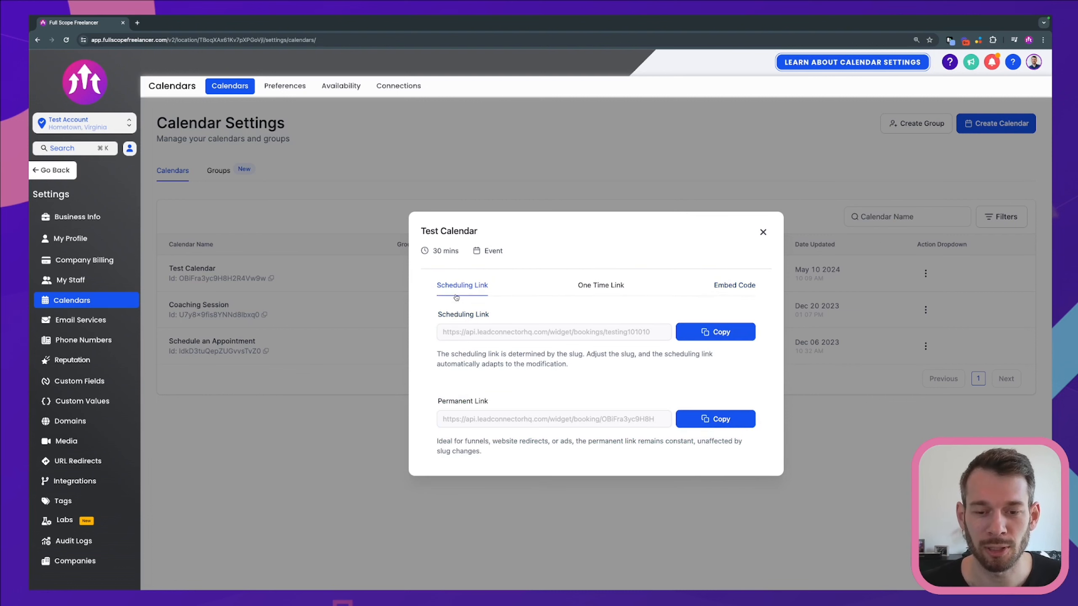
pyautogui.click(699, 420)
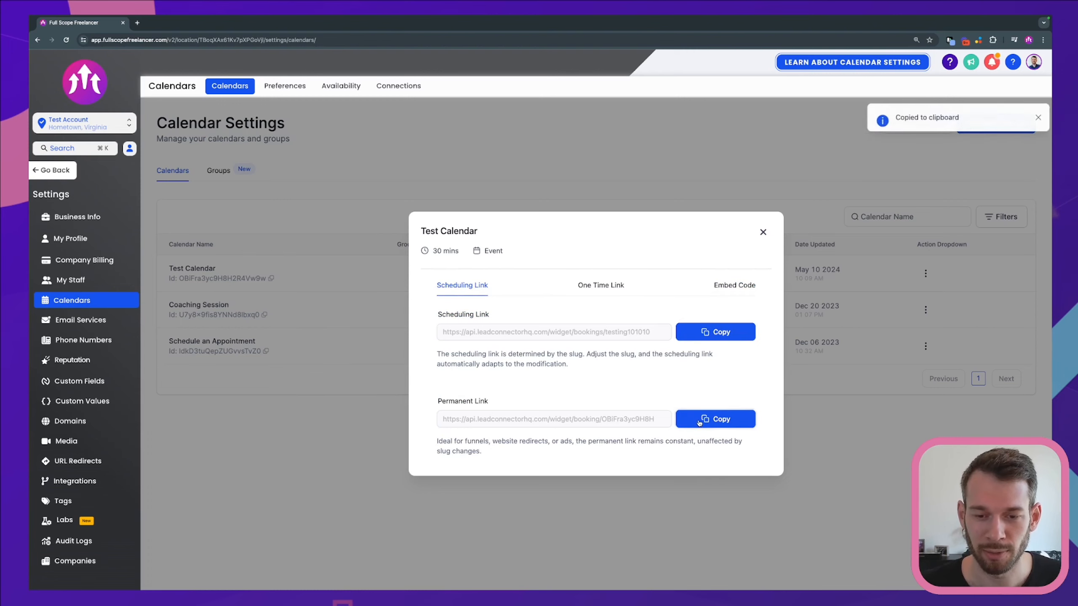
# Open the copied permanent booking link in a new browser tab.
pyautogui.click(138, 22)
pyautogui.hotkey('ctrl', 'v')
pyautogui.press('Return')
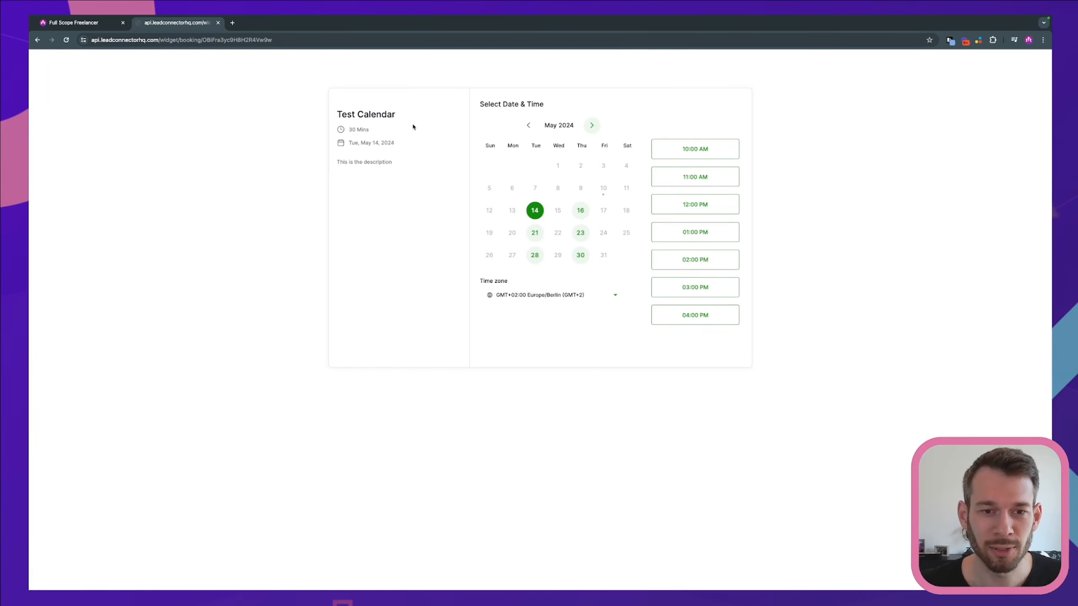
# Choose the 12:00 PM slot on Tuesday, May 14, 2024 and continue to the contact details.
pyautogui.moveTo(368, 130); pyautogui.dragTo(346, 132)
pyautogui.click(303, 152)
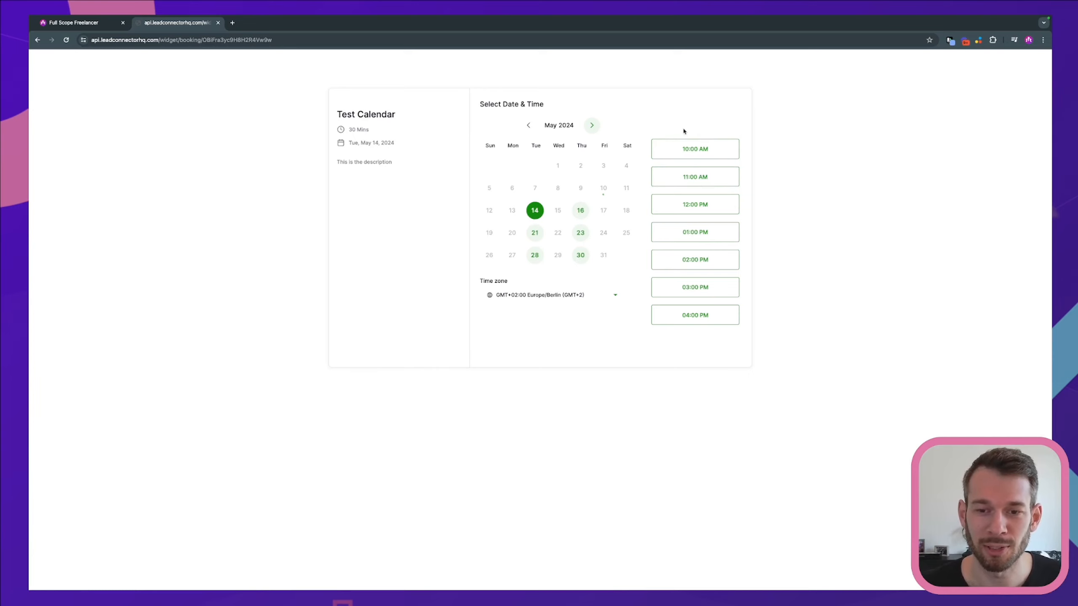
pyautogui.click(679, 205)
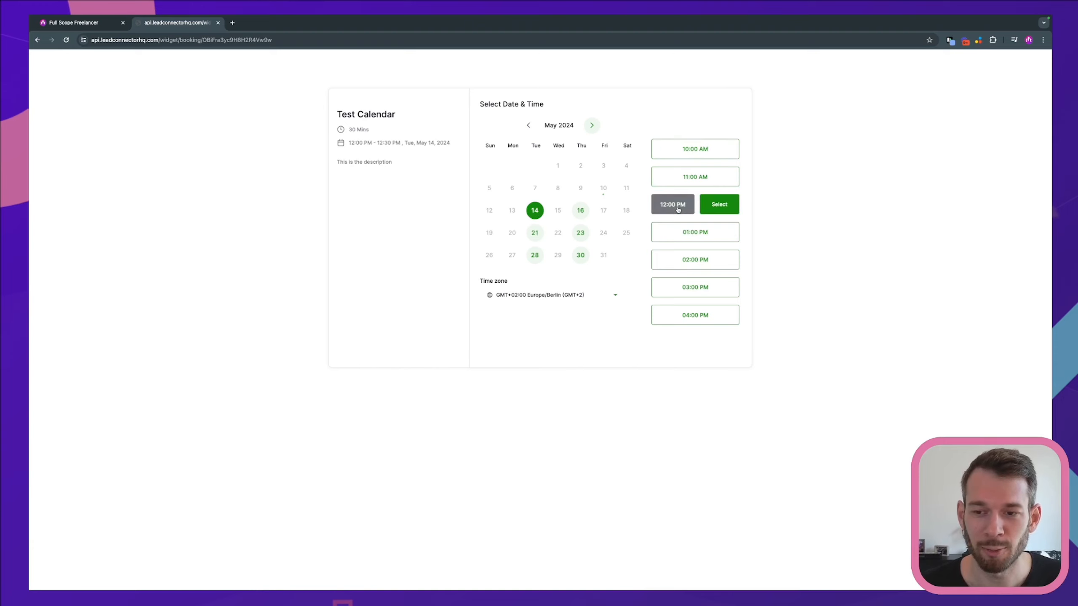
pyautogui.click(722, 204)
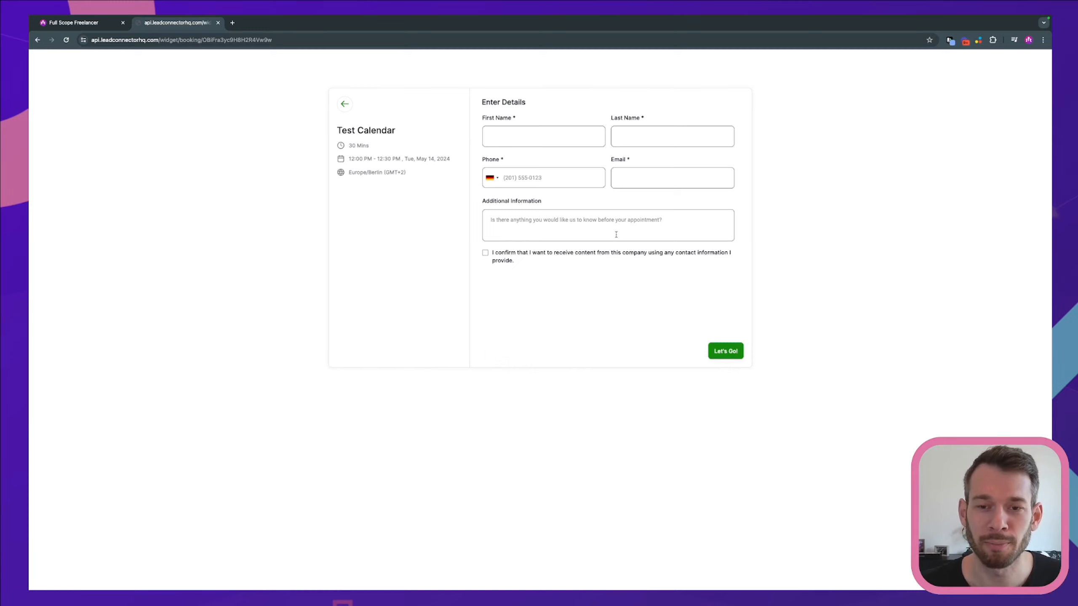
# Fill in the contact's first name, last name, phone number and email with placeholder test details.
pyautogui.click(518, 134)
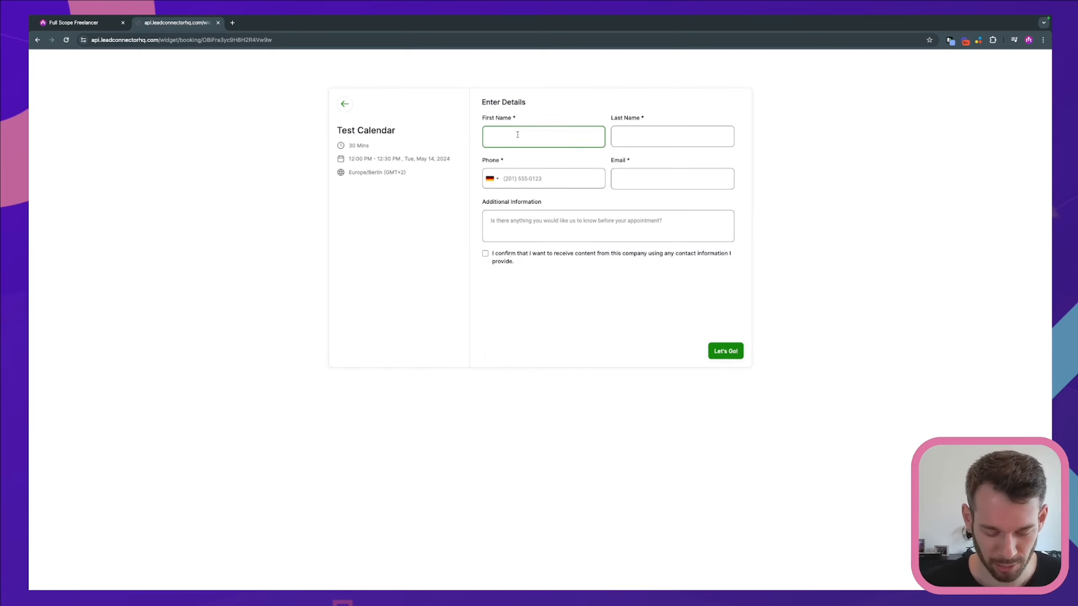
pyautogui.write('Fake')
pyautogui.press('Tab')
pyautogui.write('Fake')
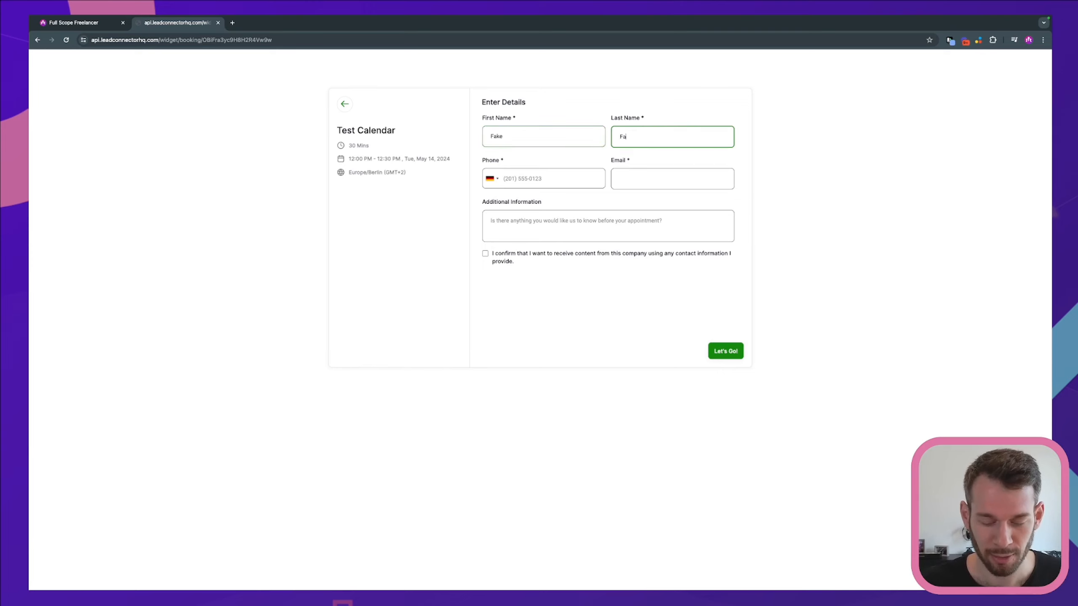
pyautogui.click(512, 176)
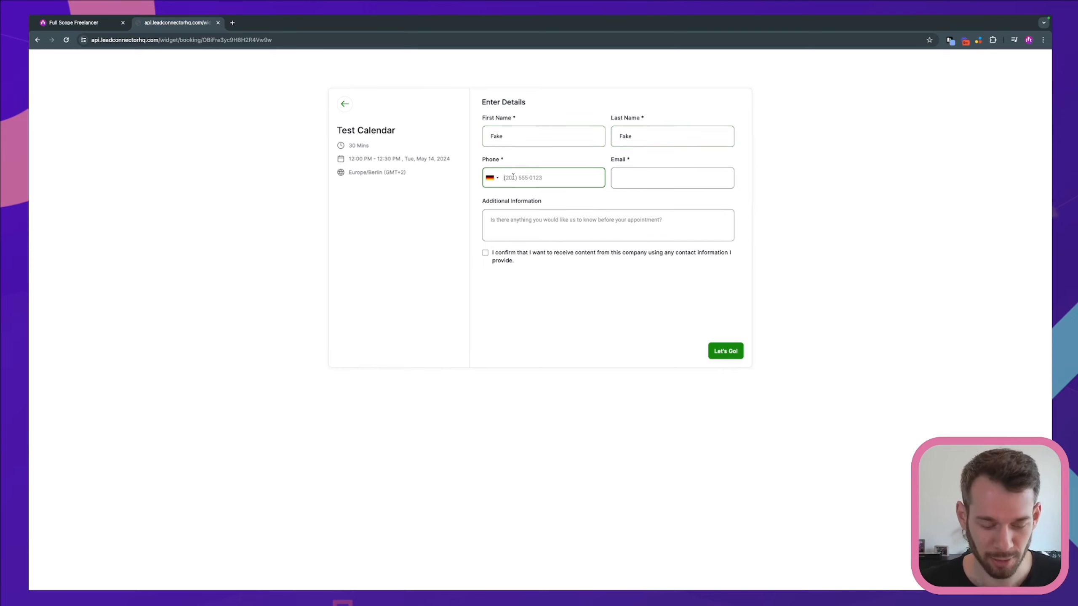
pyautogui.write('1235550000')
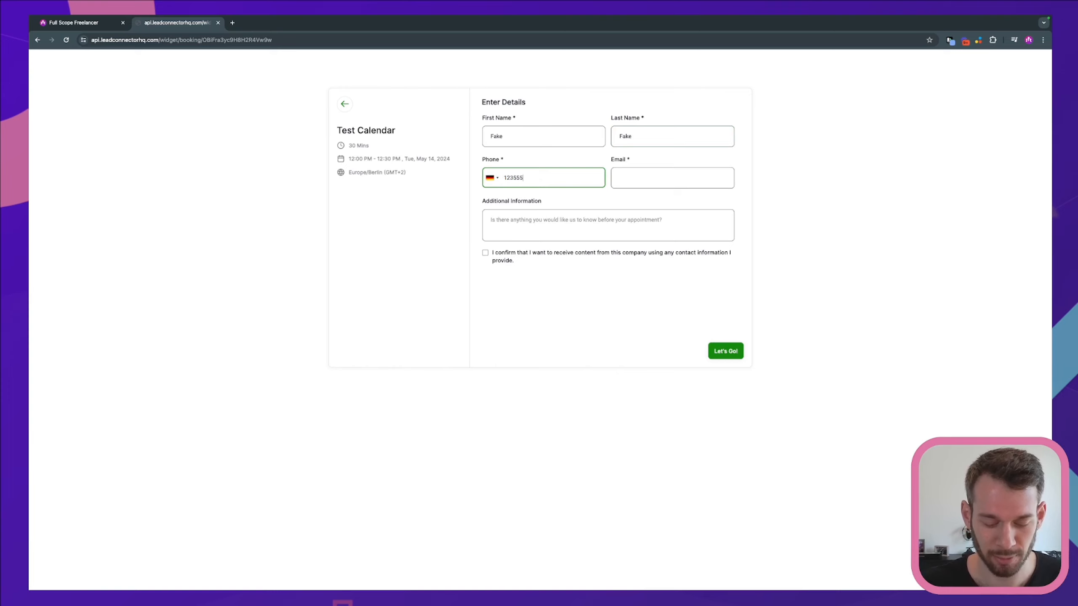
pyautogui.click(669, 182)
pyautogui.write('fake')
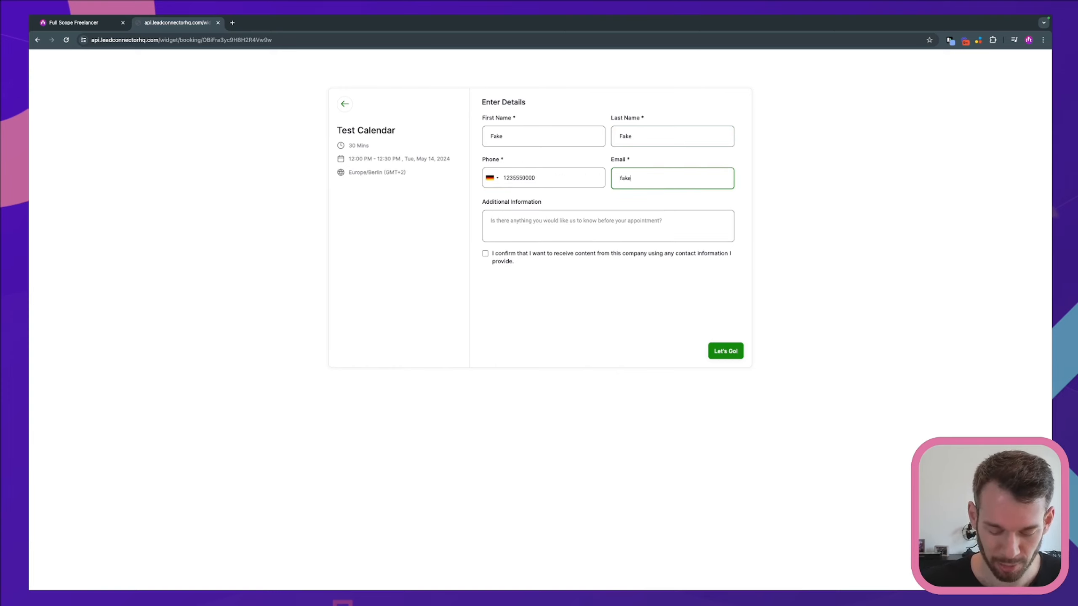
pyautogui.write('@email.com')
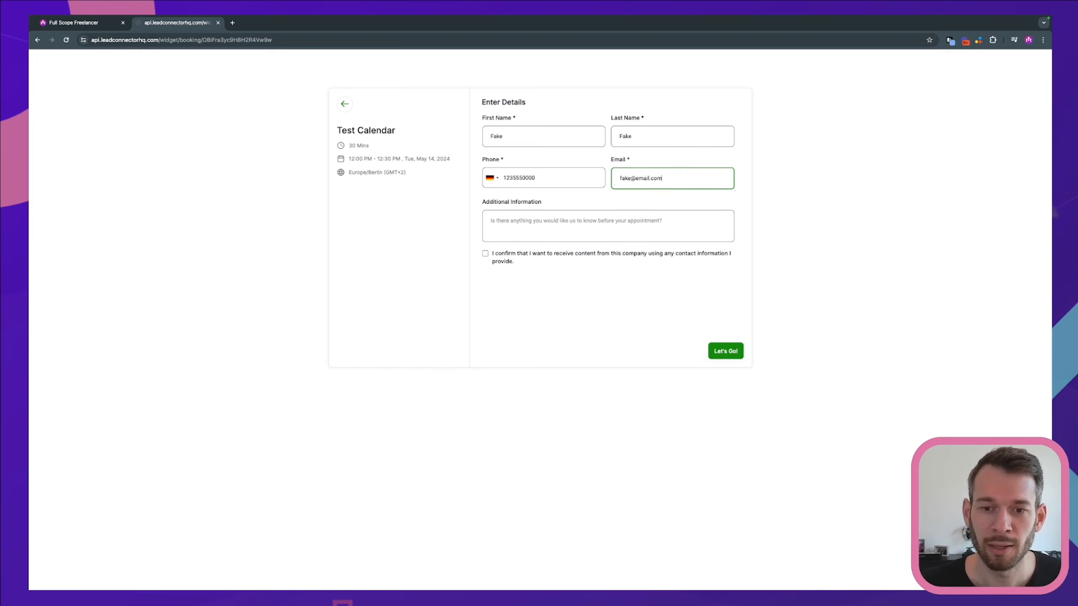
# Leave the additional information empty, consent to receiving content and submit the booking.
pyautogui.click(539, 217)
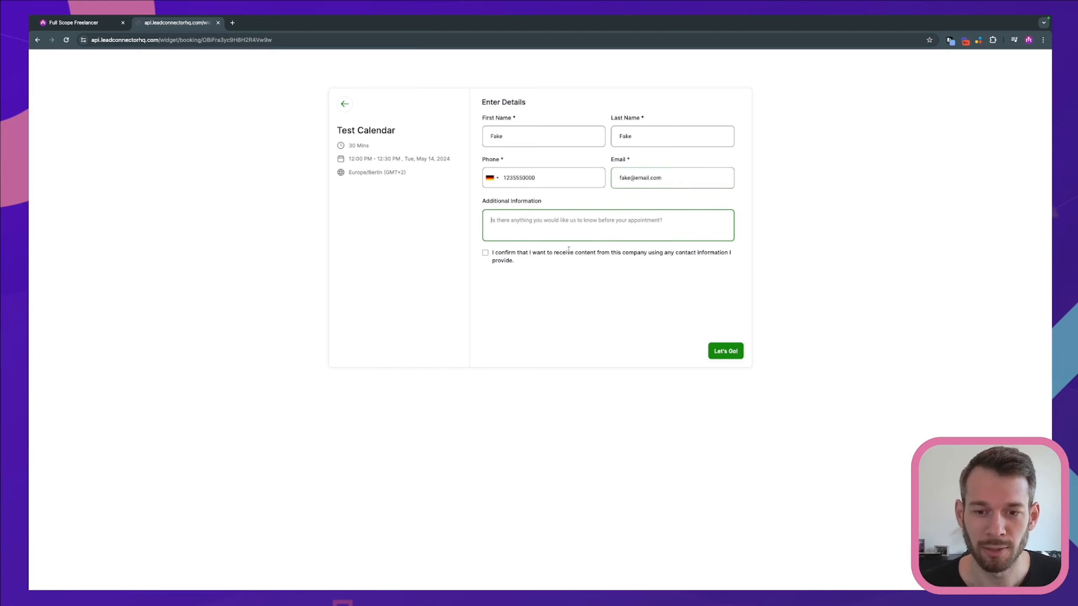
pyautogui.click(526, 297)
pyautogui.click(485, 253)
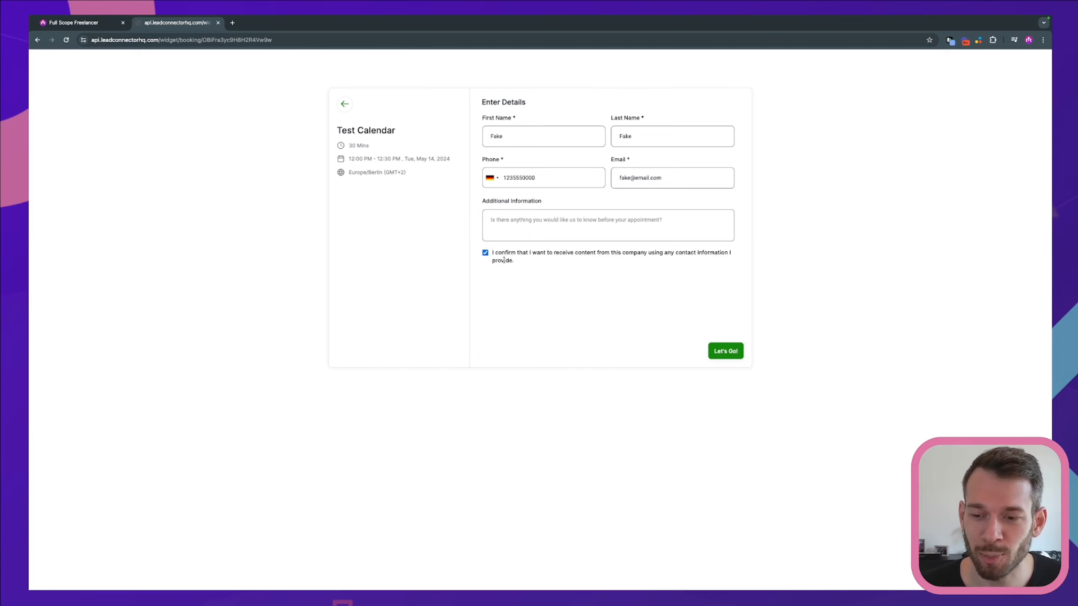
pyautogui.click(713, 357)
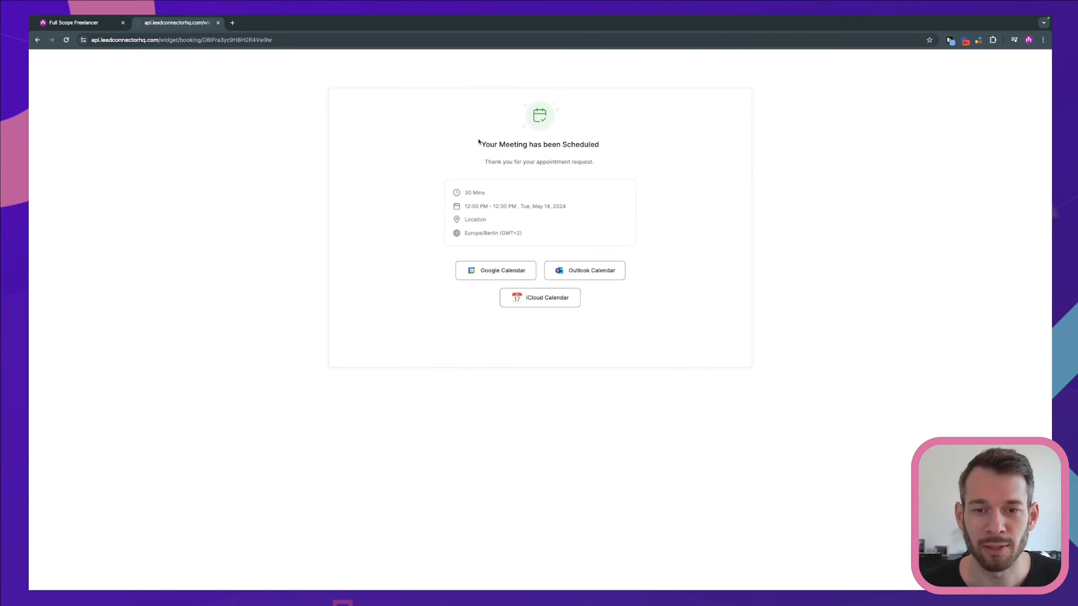
pyautogui.moveTo(479, 145); pyautogui.dragTo(629, 149)
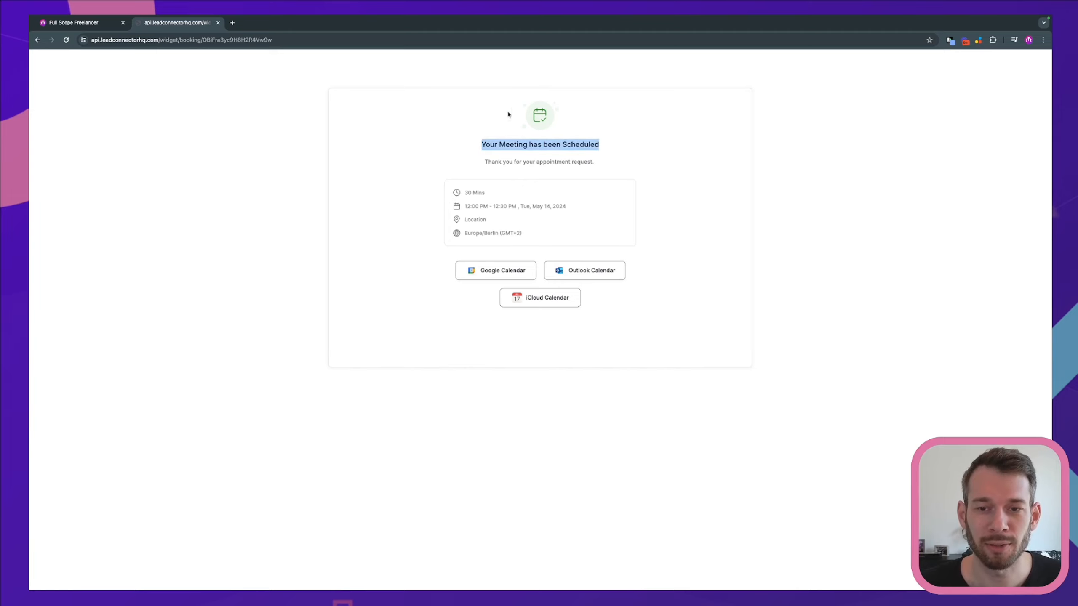
pyautogui.click(644, 130)
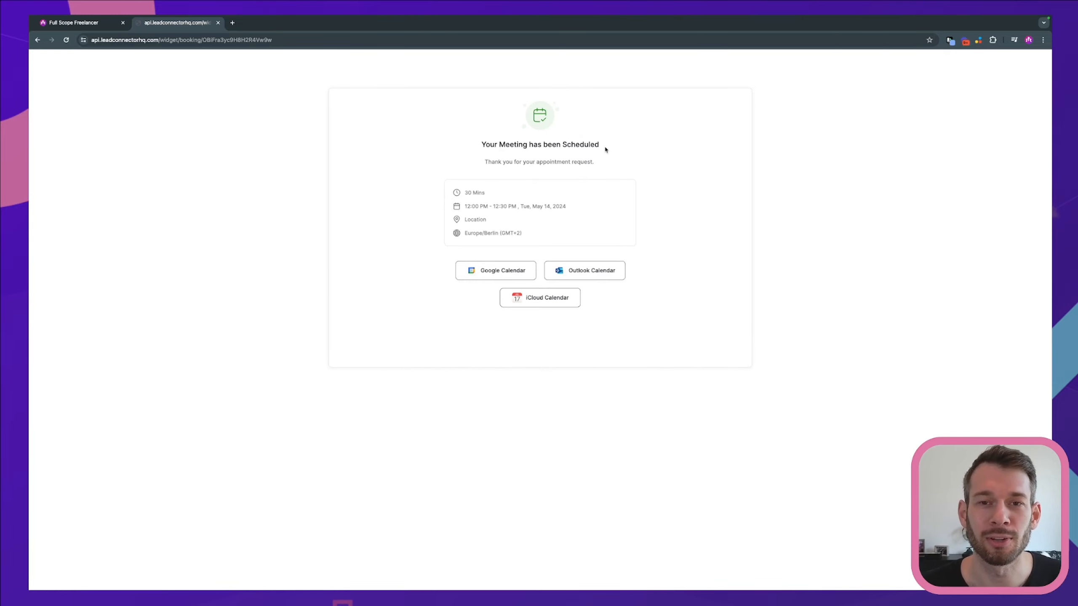
# Return to the calendar settings, dismiss the Test Calendar sharing links and go back to the main calendar view.
pyautogui.click(109, 27)
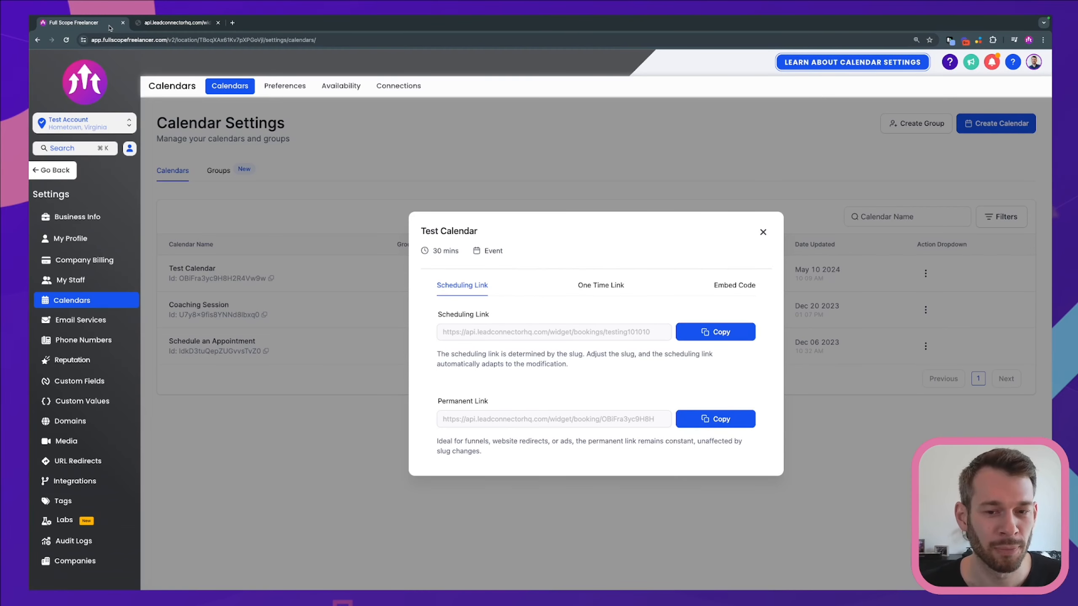
pyautogui.click(762, 232)
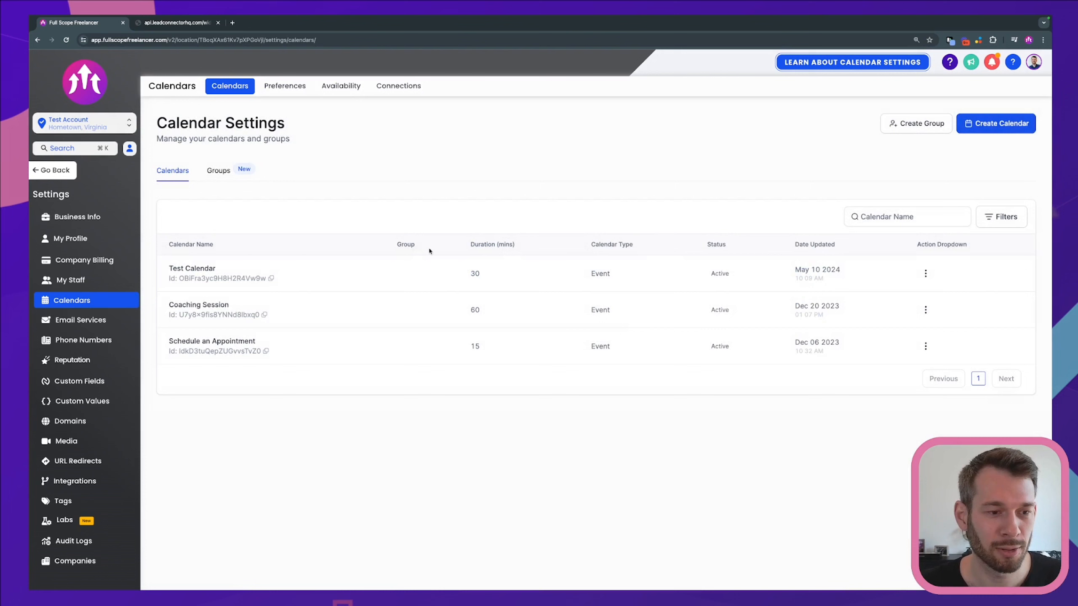
pyautogui.click(67, 171)
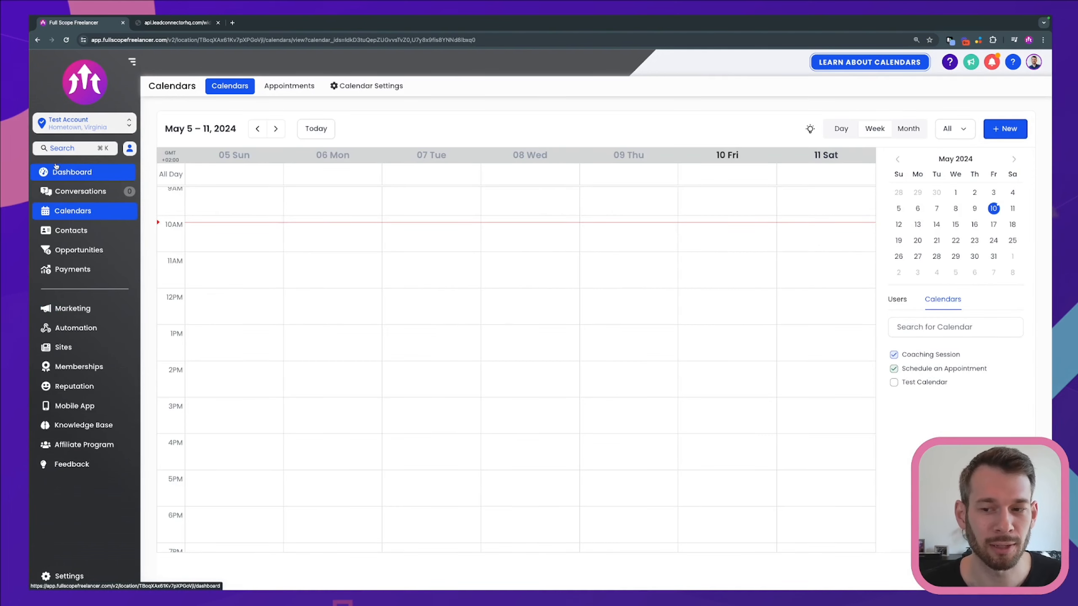
# Show Test Calendar's appointments in the week of May 12–18, 2024 and check the contact on Tuesday's 12:00 PM meeting.
pyautogui.click(276, 130)
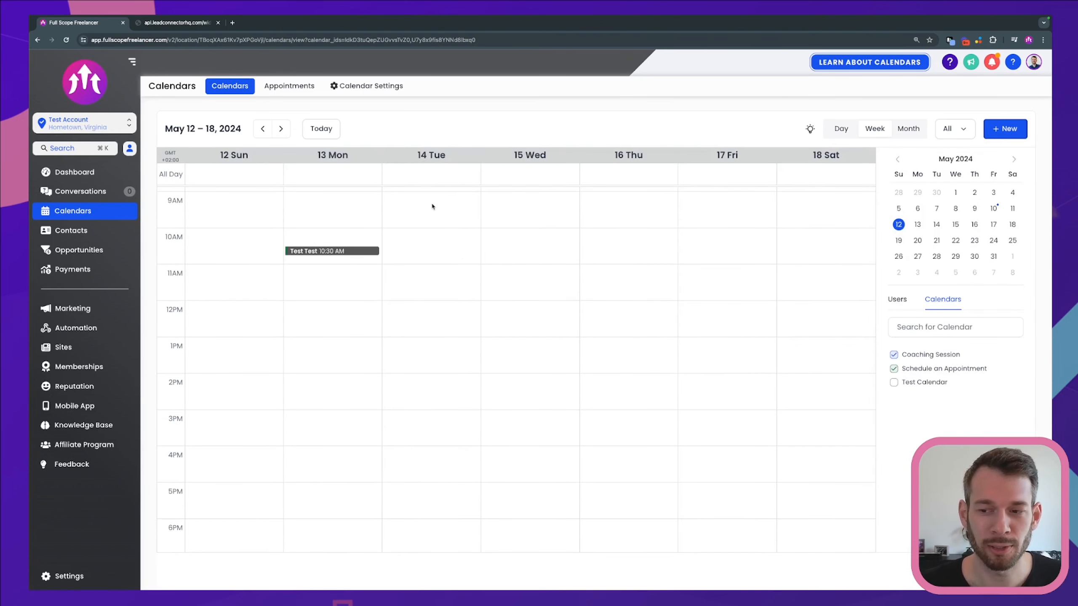
pyautogui.click(894, 383)
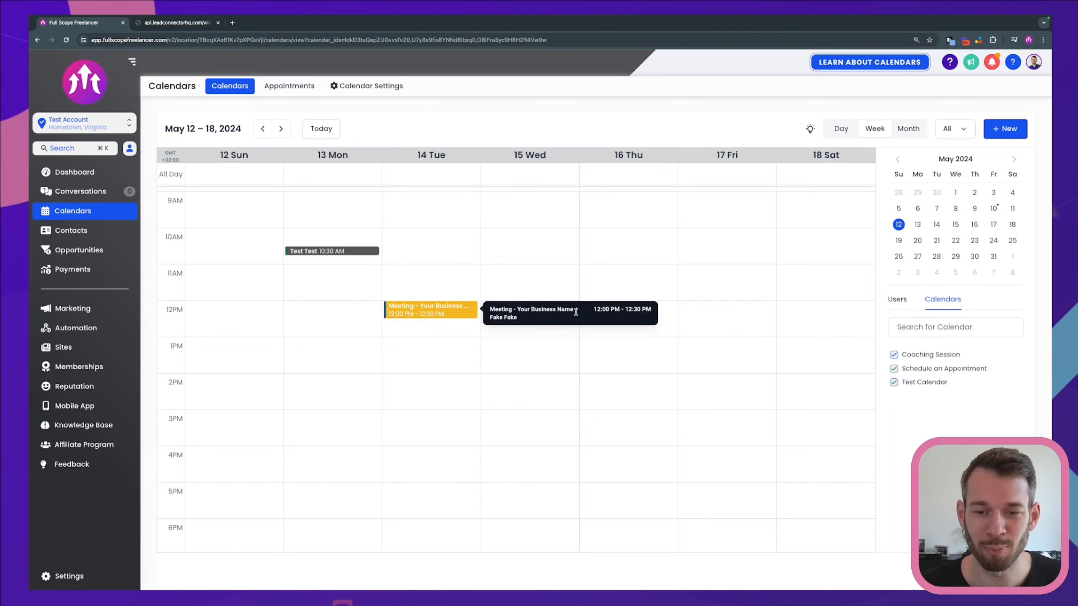
pyautogui.moveTo(516, 319); pyautogui.dragTo(489, 318)
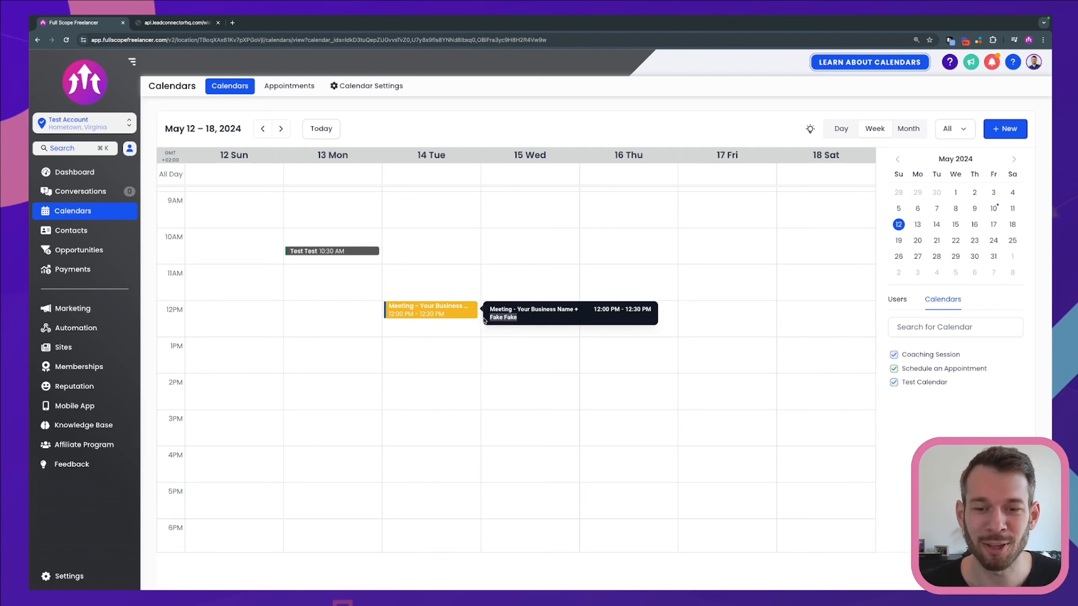